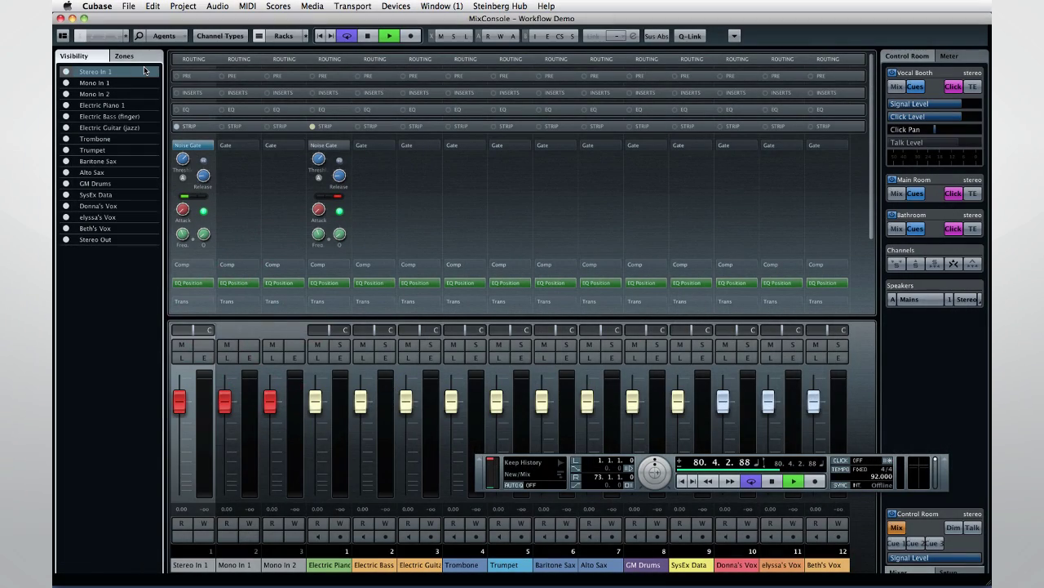
Shift keyboard focus from the channel list into the MixConsole's channel strips.
key(Down)
key(Down)
key(Down)
key(Down)
key(Down)
key(Down)
key(Down)
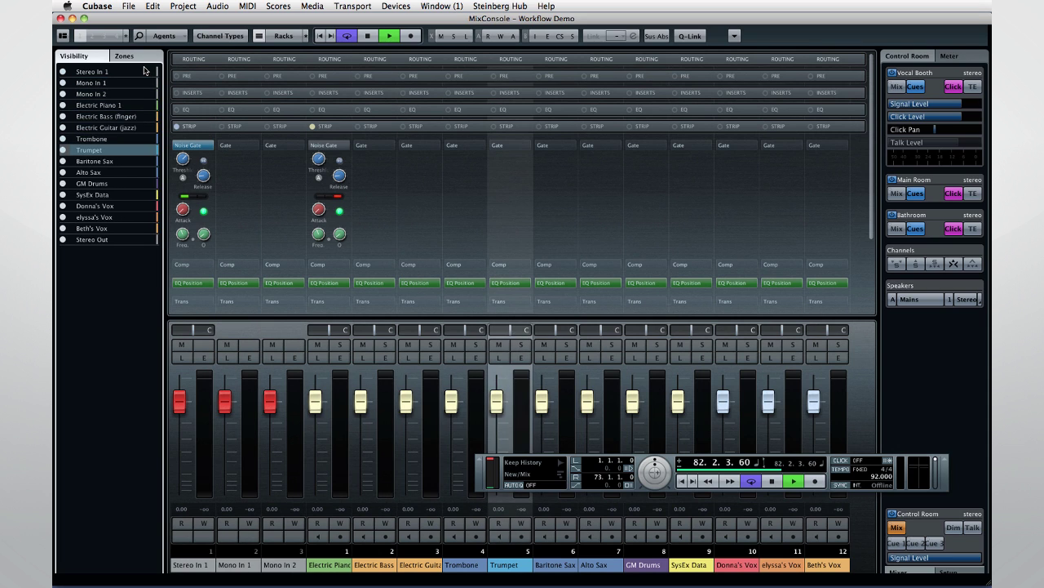
scroll(144, 71, right, 2)
key(Up)
key(Up)
key(Up)
key(Up)
key(Up)
key(Up)
key(Up)
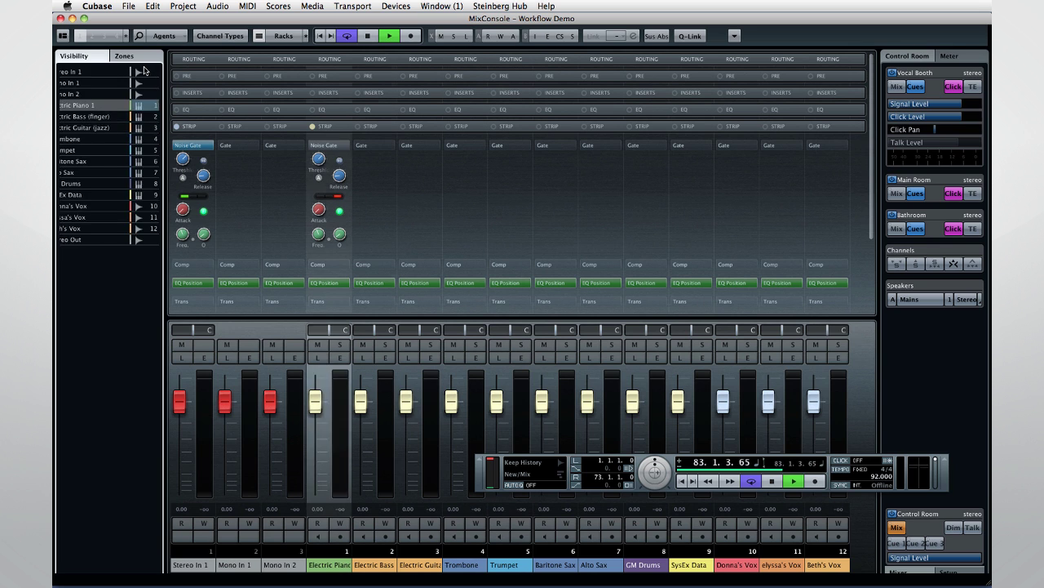
key(Tab)
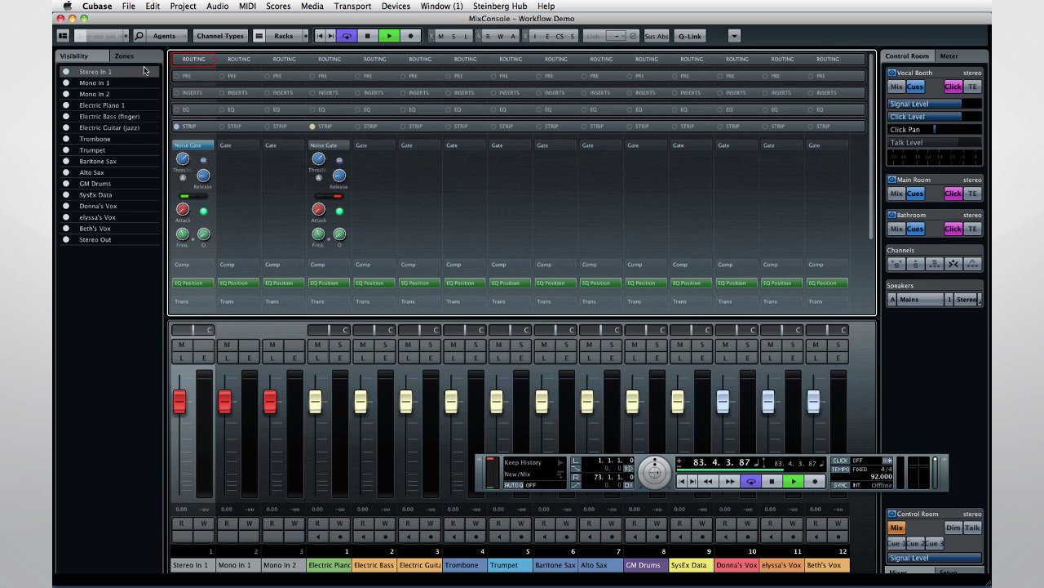
key(Right)
key(Right)
key(Right)
key(Right)
key(Right)
key(Right)
key(Right)
key(Right)
key(Right)
key(Right)
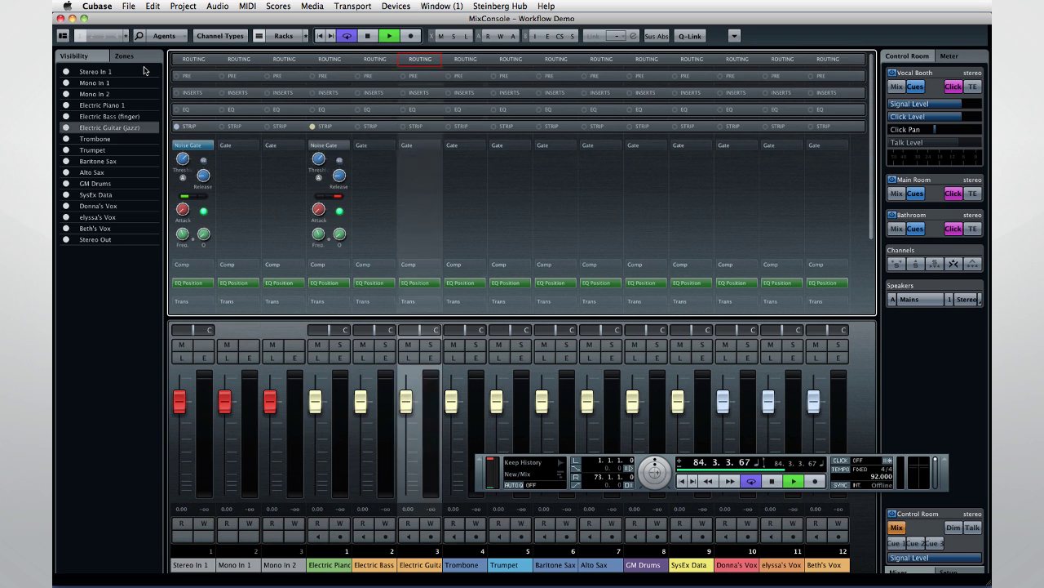
key(Down)
key(Down)
key(Down)
key(Down)
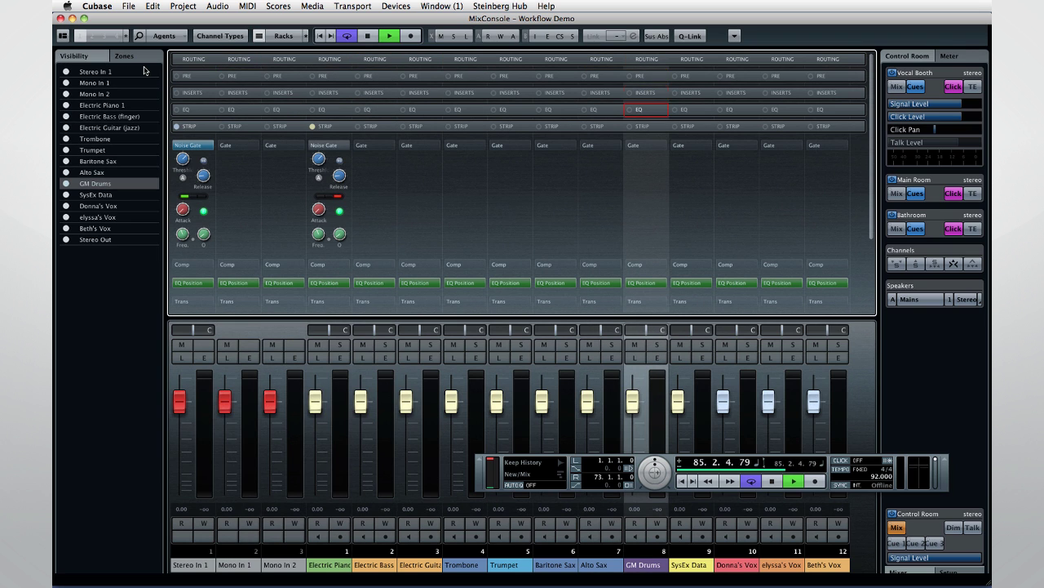
key(Right)
key(Right)
key(Right)
key(Right)
key(Tab)
key(Left)
key(Left)
key(Left)
key(Left)
key(Left)
key(Left)
key(Left)
key(Left)
key(Left)
key(Left)
key(Left)
key(Left)
key(Left)
key(Left)
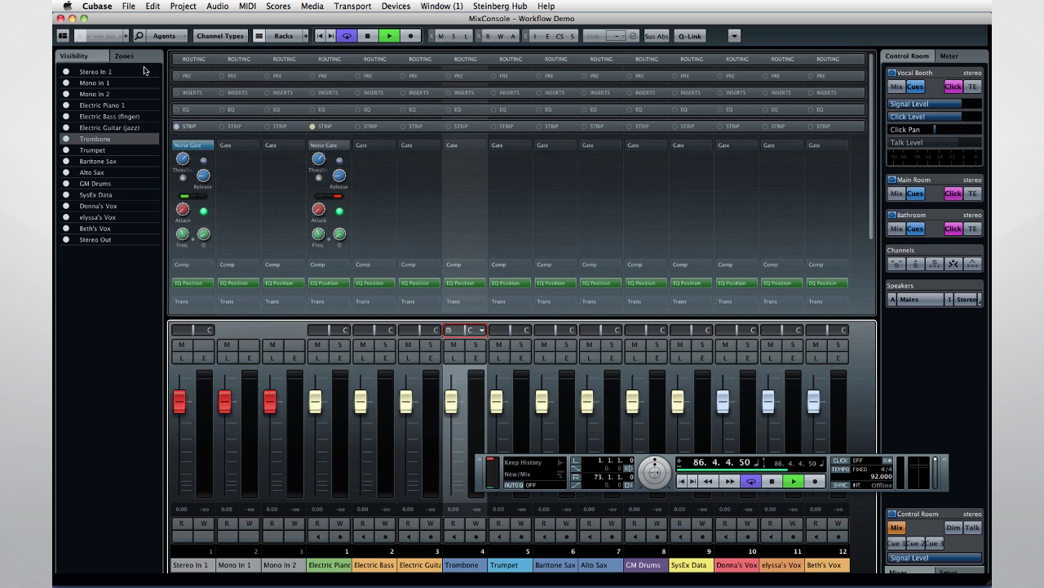
key(Down)
key(Down)
key(Down)
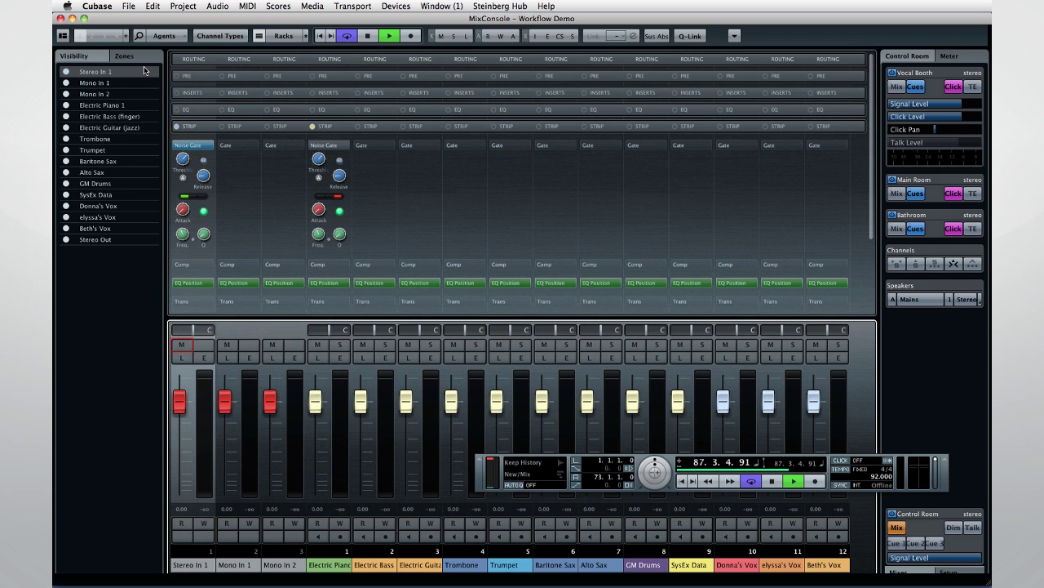
key(Right)
key(Right)
key(Right)
key(Right)
key(Right)
key(Right)
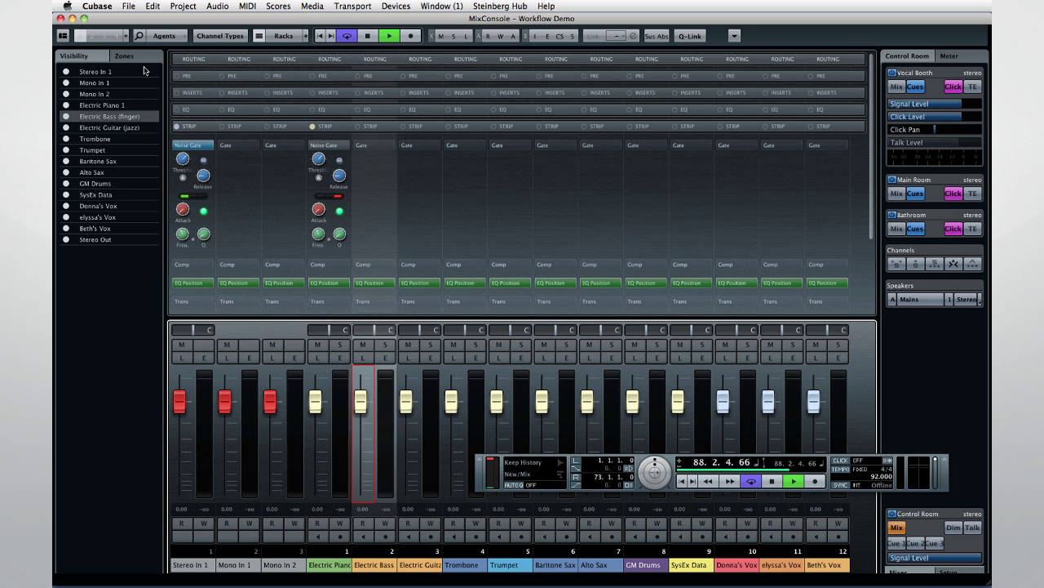
key(Up)
key(Up)
key(Up)
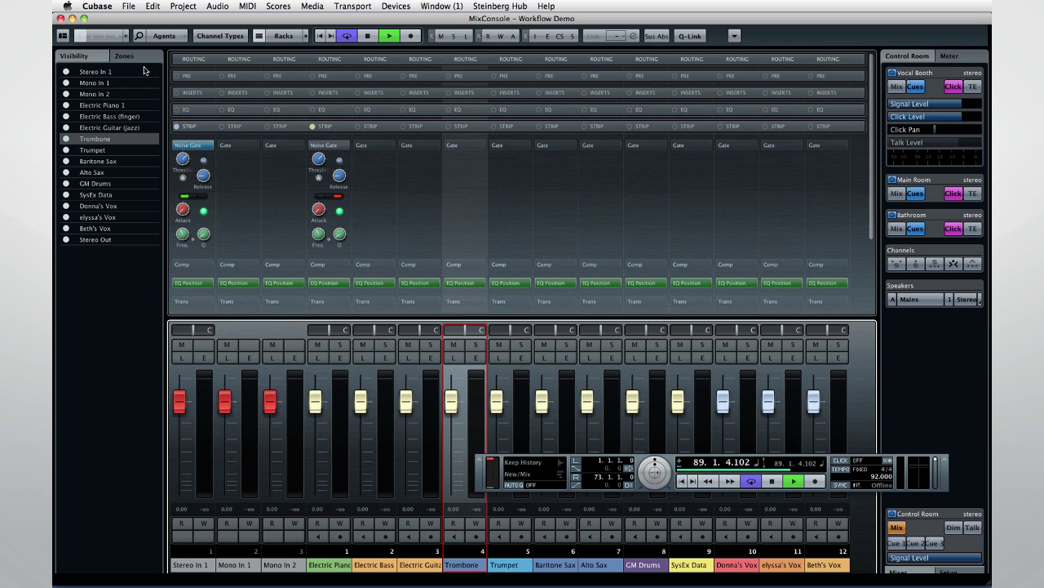
key(Left)
key(Left)
key(Left)
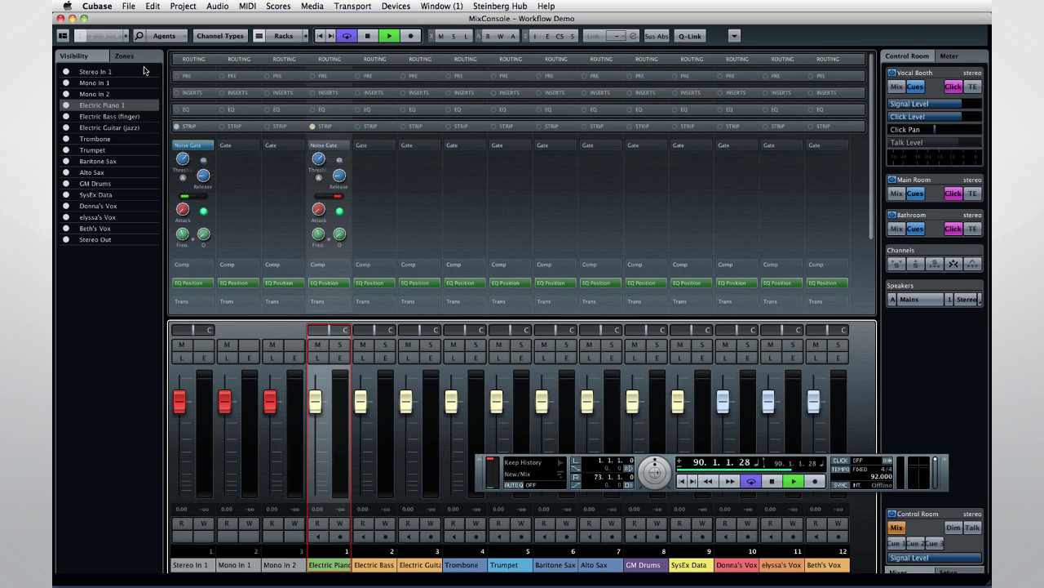
Bring focus down to the gate module row, landing on Electric Bass's gate.
key(Up)
key(Down)
key(Down)
key(Down)
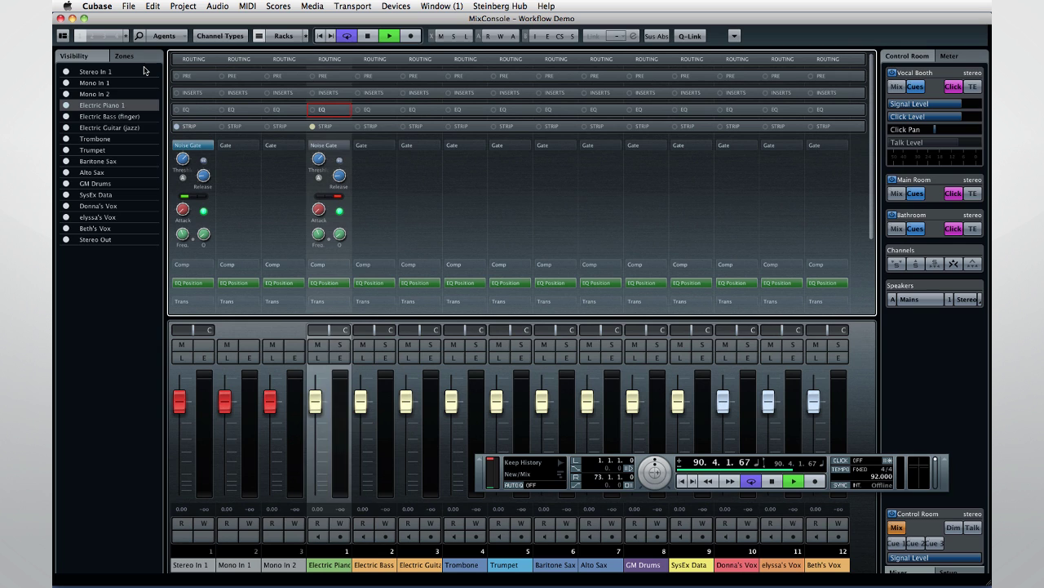
key(Right)
key(Down)
key(Down)
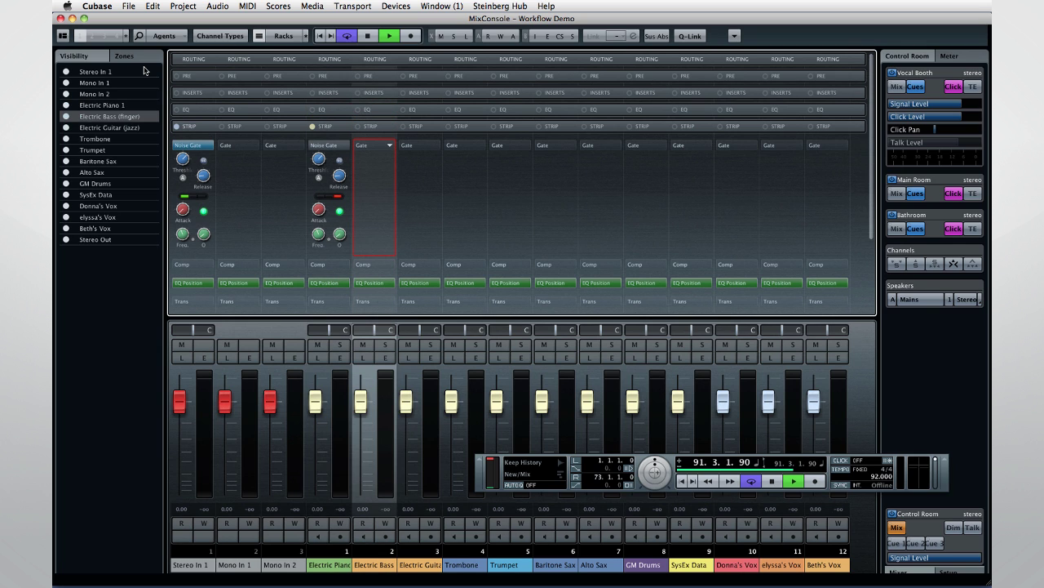
key(Right)
key(Right)
key(Right)
key(Right)
key(Right)
key(Right)
key(Right)
key(Right)
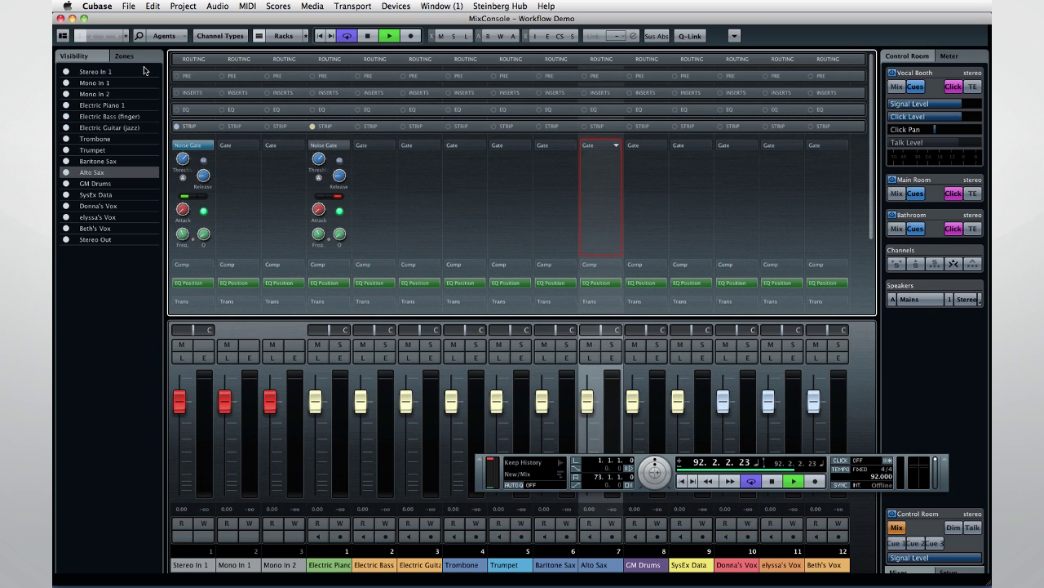
key(Right)
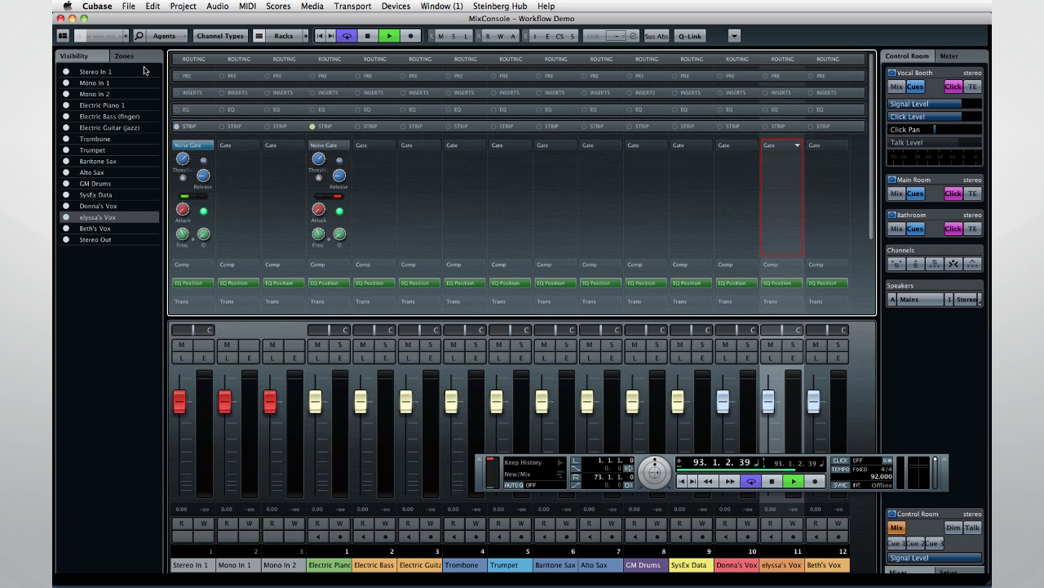
key(Left)
key(Left)
key(Left)
key(Left)
key(Left)
key(Left)
key(Left)
key(Left)
key(Left)
key(Left)
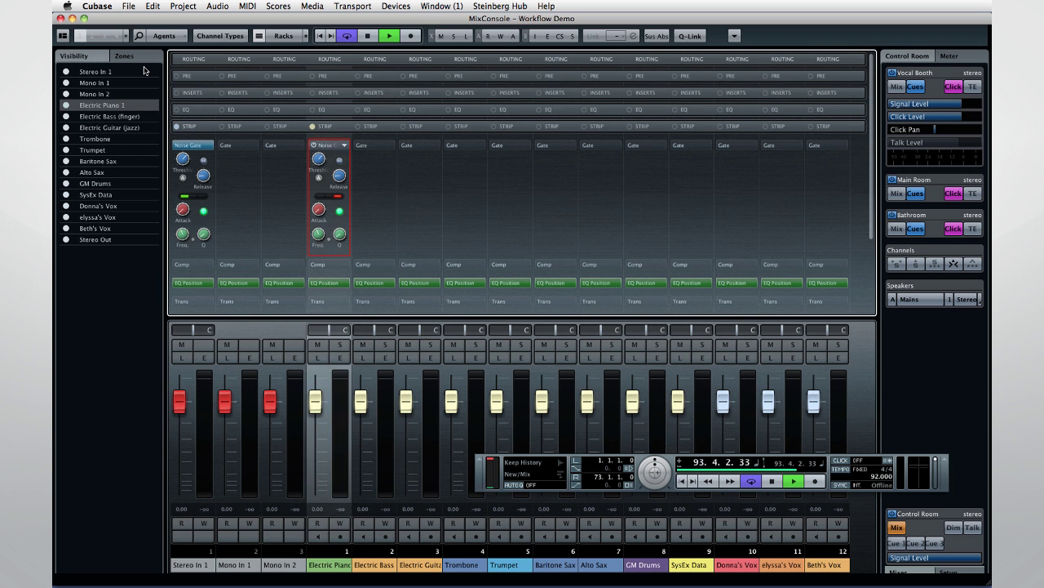
key(Right)
Switch on the noise gates for Electric Bass, Electric Guitar (jazz), Trombone and Trumpet.
key(Return)
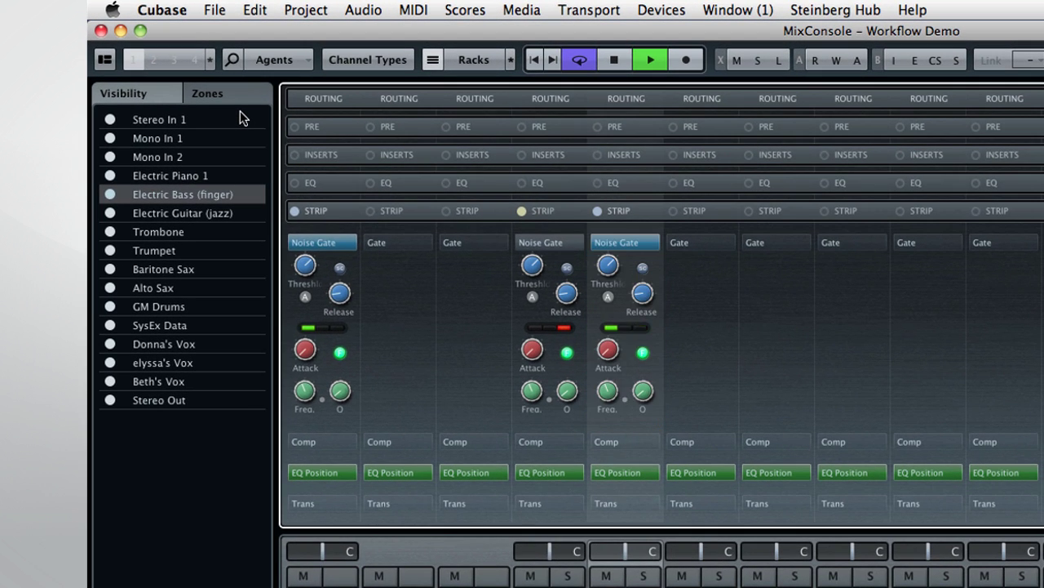
key(Right)
key(Return)
key(Right)
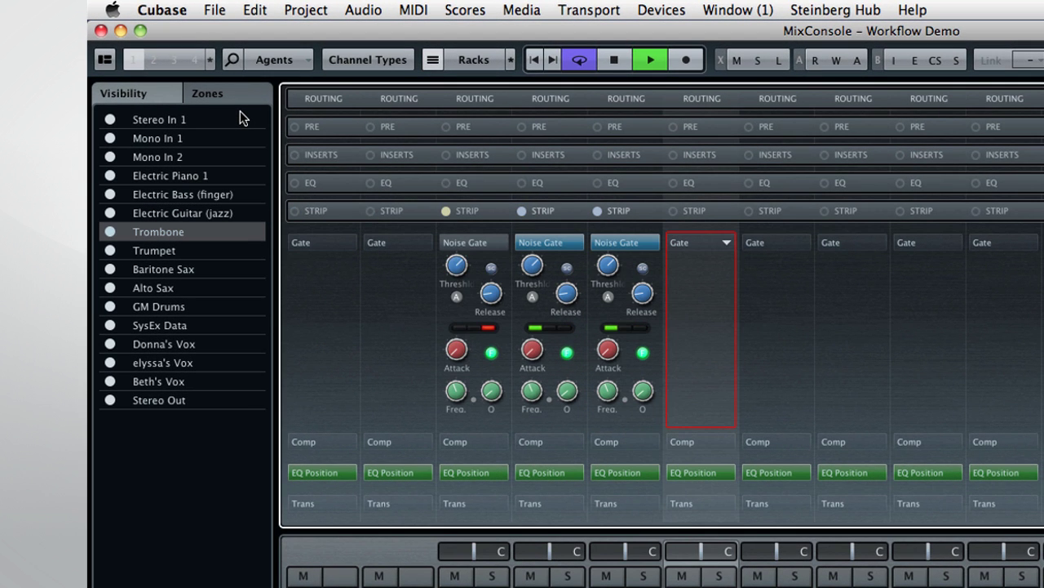
key(Return)
key(Right)
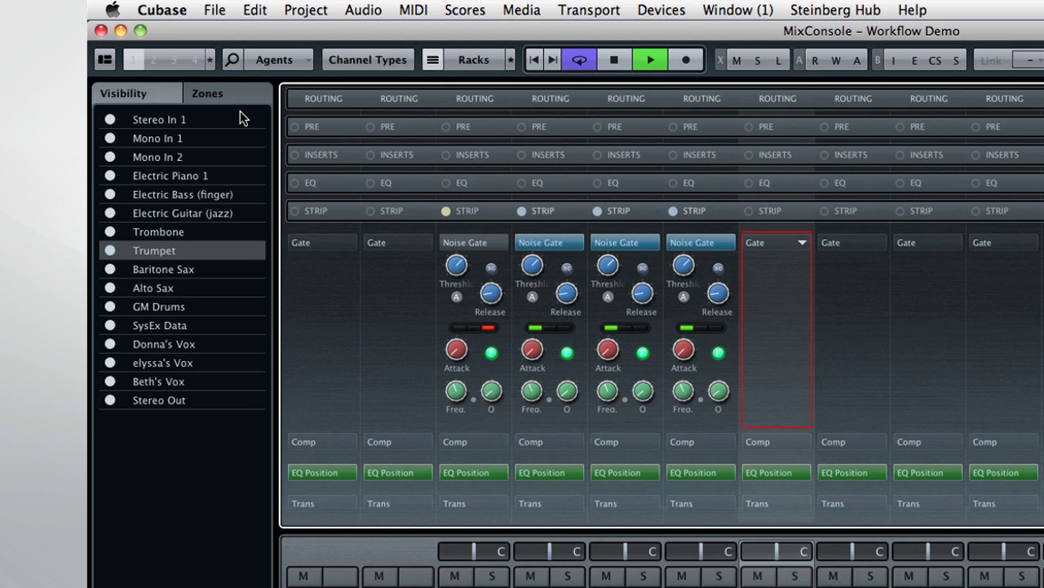
key(Return)
Move across to Alto Sax and switch on its noise gate.
key(Up)
key(Right)
key(Up)
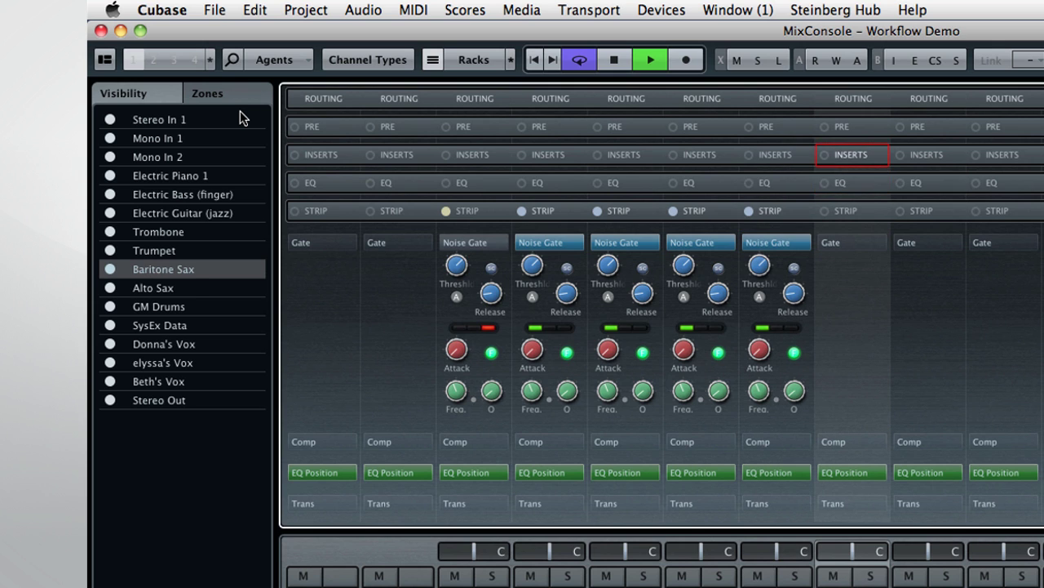
key(Right)
key(Down)
key(Down)
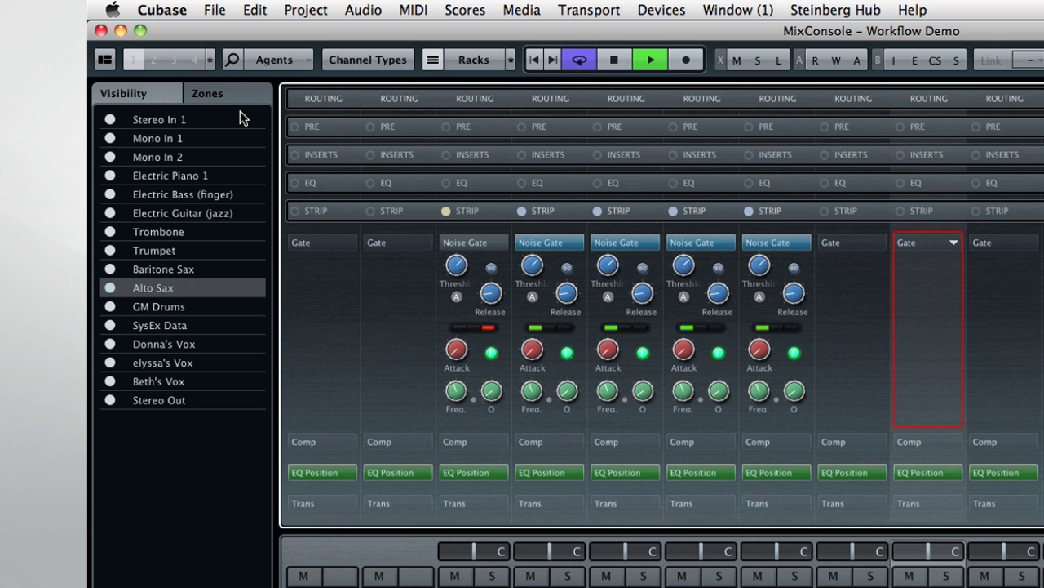
key(Return)
key(Right)
key(Left)
Set Alto Sax's gate Release to 2500 and Freq to 250.
key(Down)
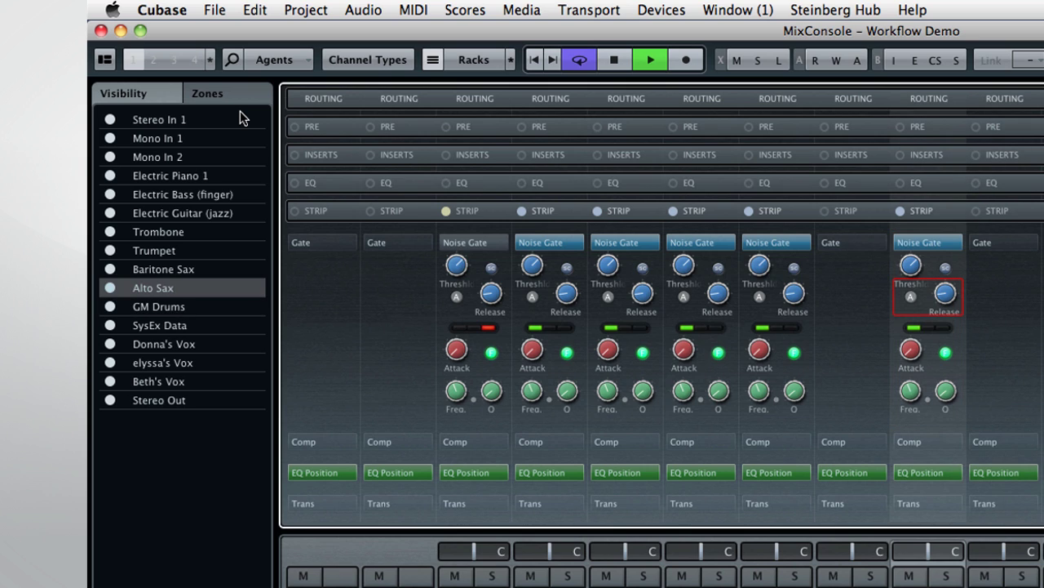
key(Return)
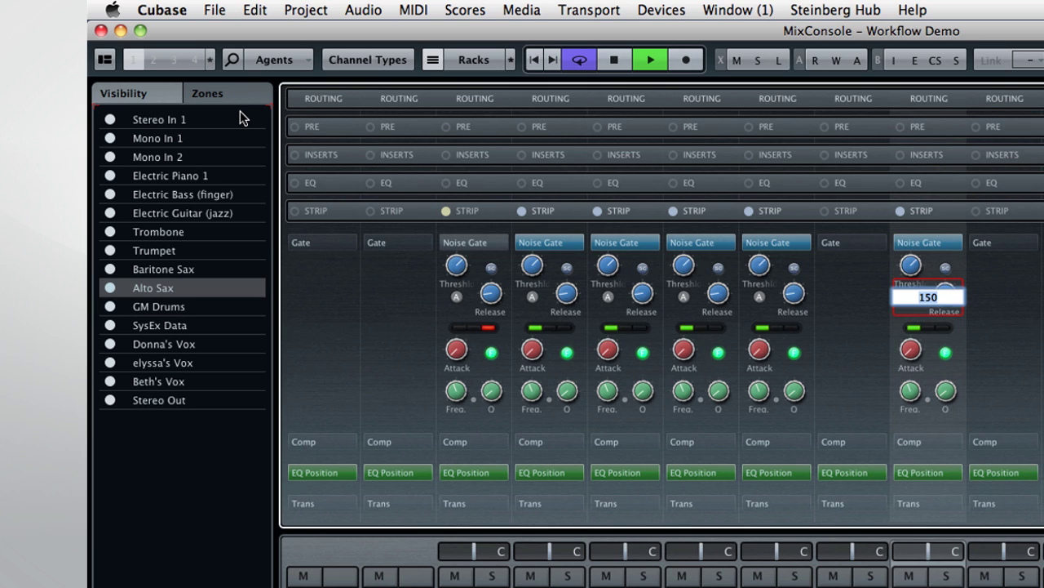
text(2500)
key(Return)
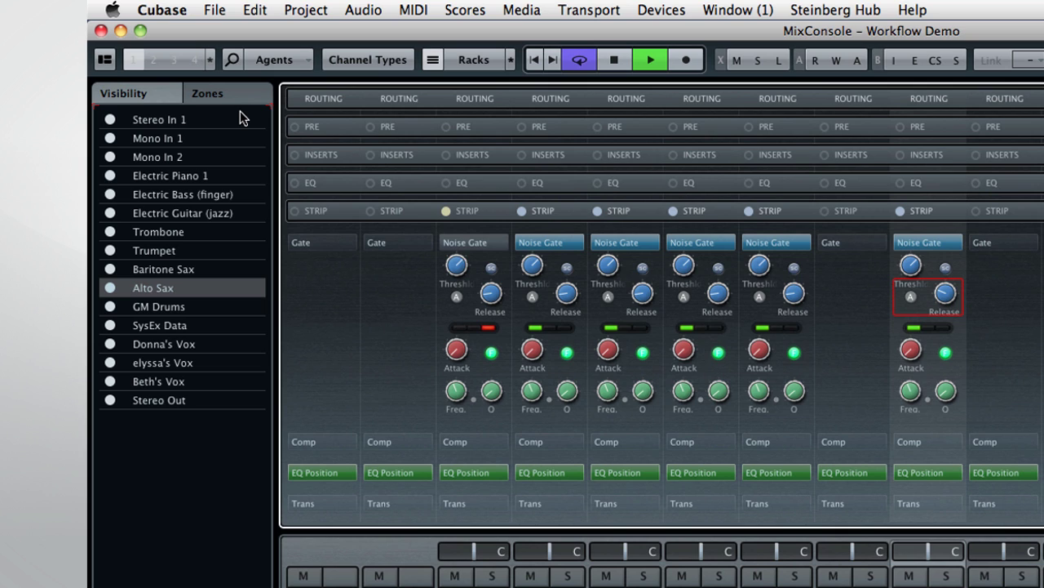
key(Down)
key(Down)
key(Return)
text(250)
key(Return)
key(Left)
key(Left)
key(Left)
key(Left)
key(Up)
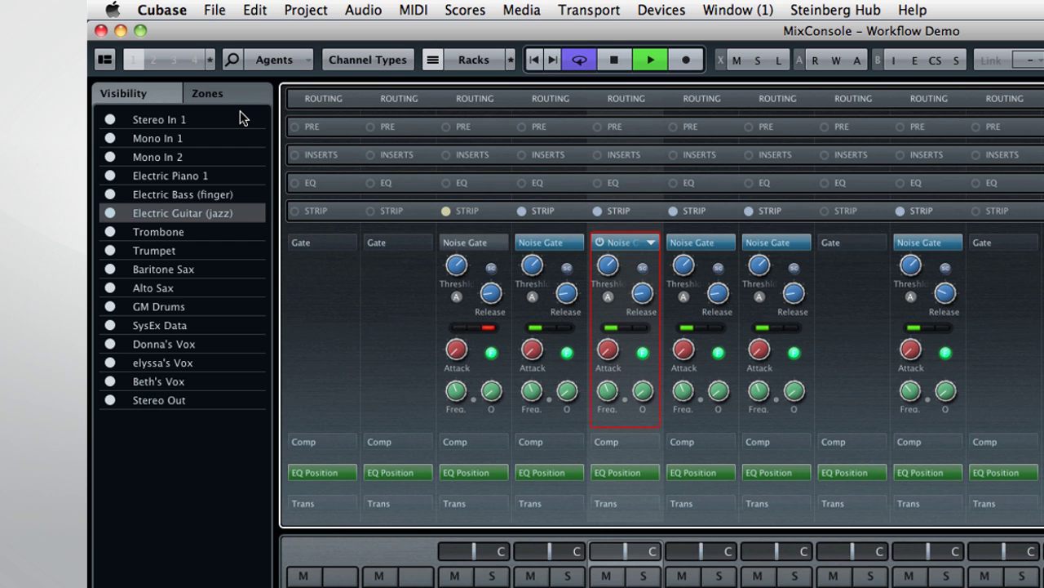
Open the plug-in selector for Mono In 1's first insert and expand its categories.
click(324, 159)
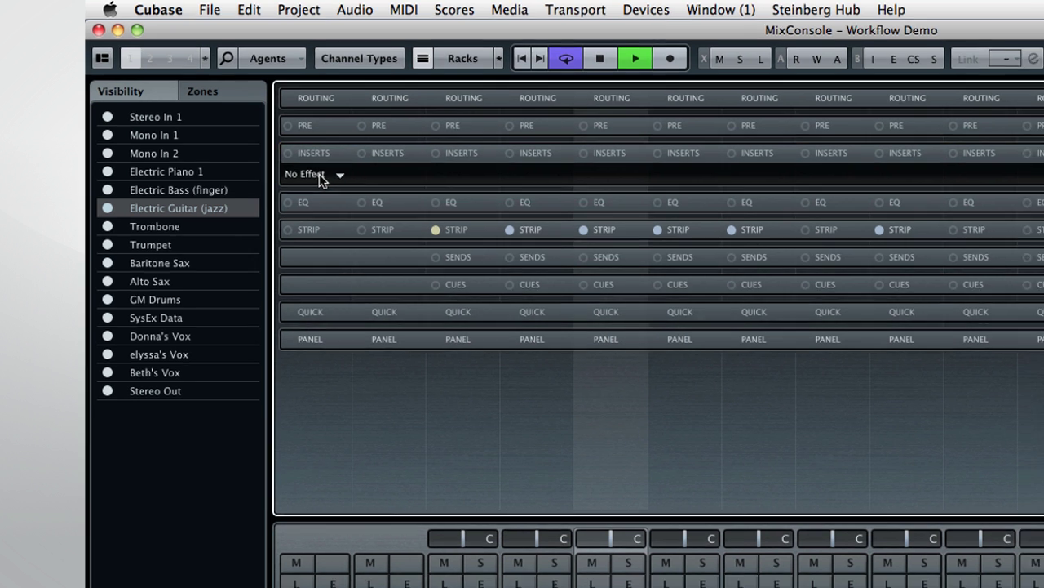
click(325, 178)
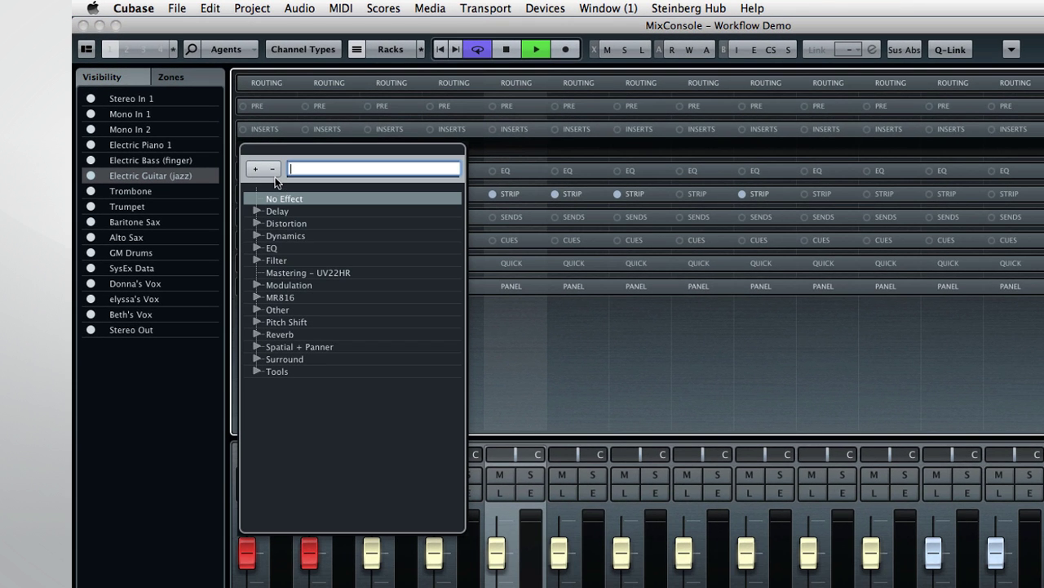
click(259, 169)
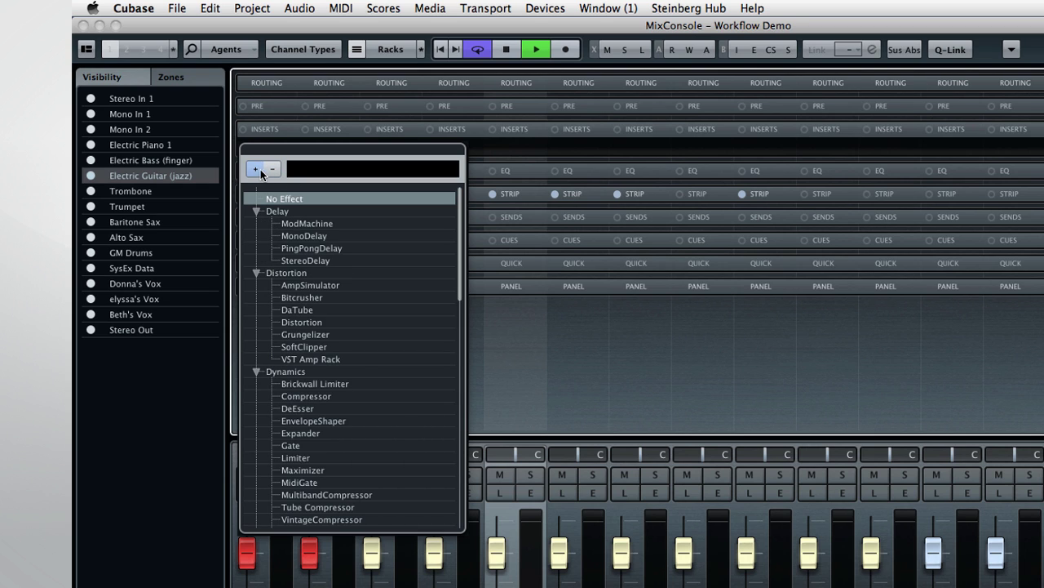
click(275, 168)
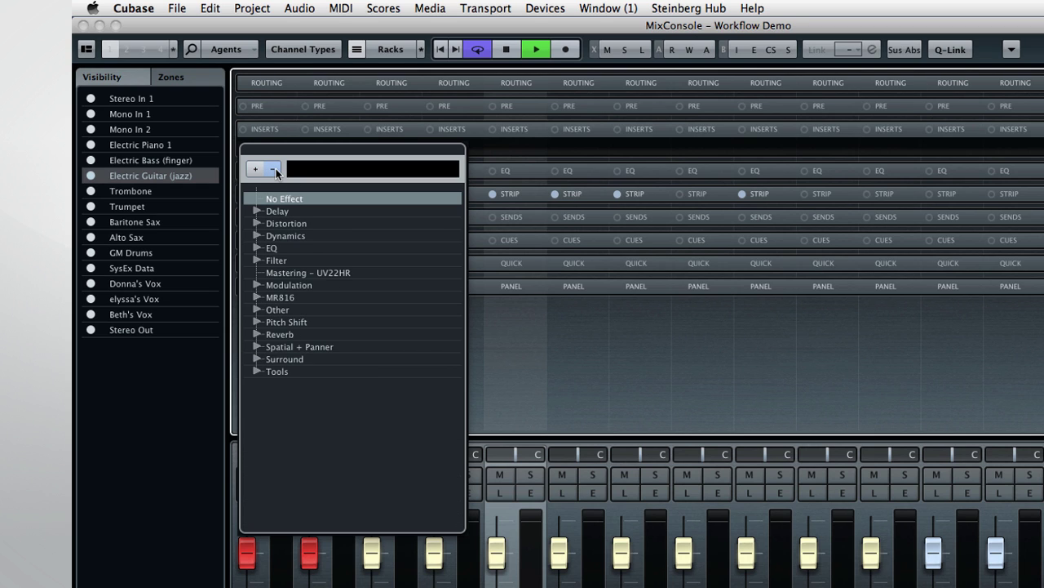
click(257, 168)
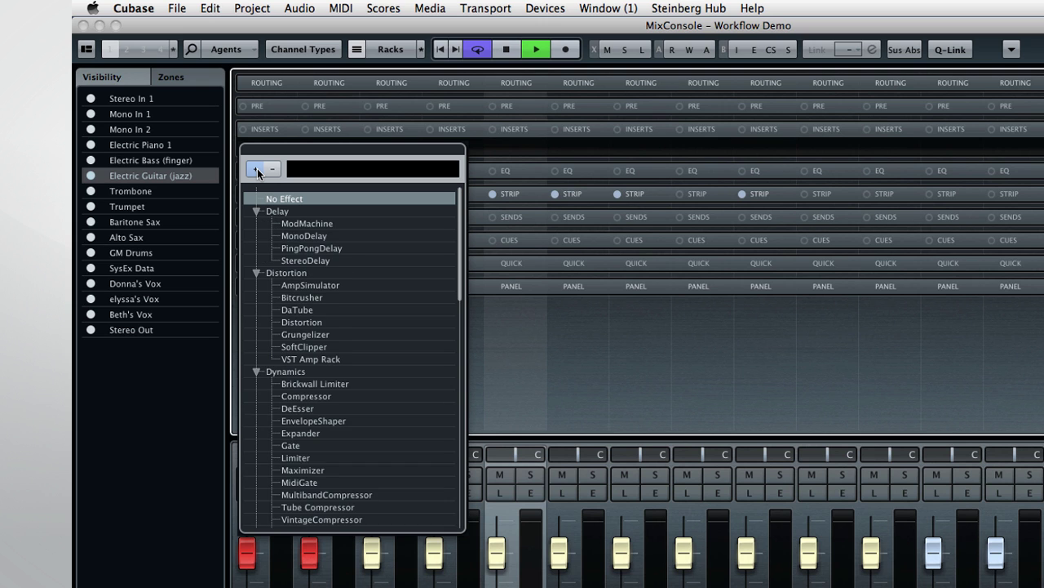
Search the plug-in list for 'DJ' and load DJ-Eq into the insert.
scroll(290, 232, down, 5)
scroll(290, 232, down, 15)
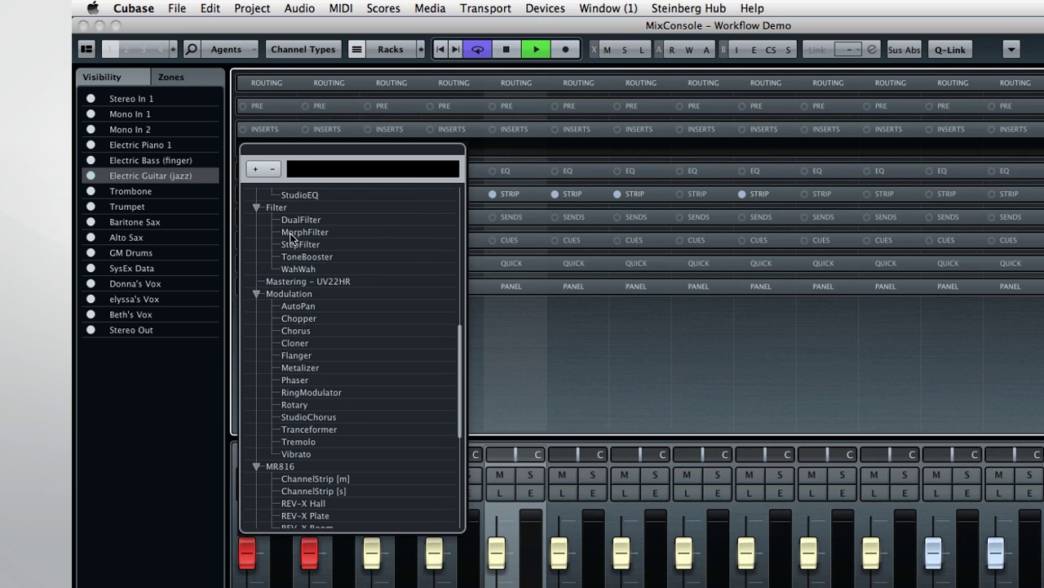
scroll(291, 245, up, 20)
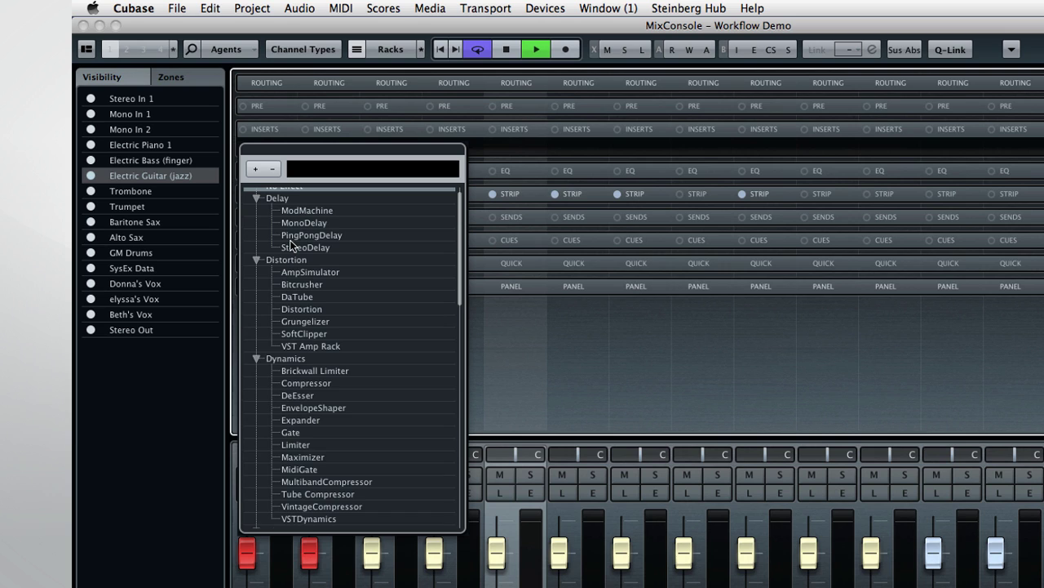
scroll(302, 275, up, 1)
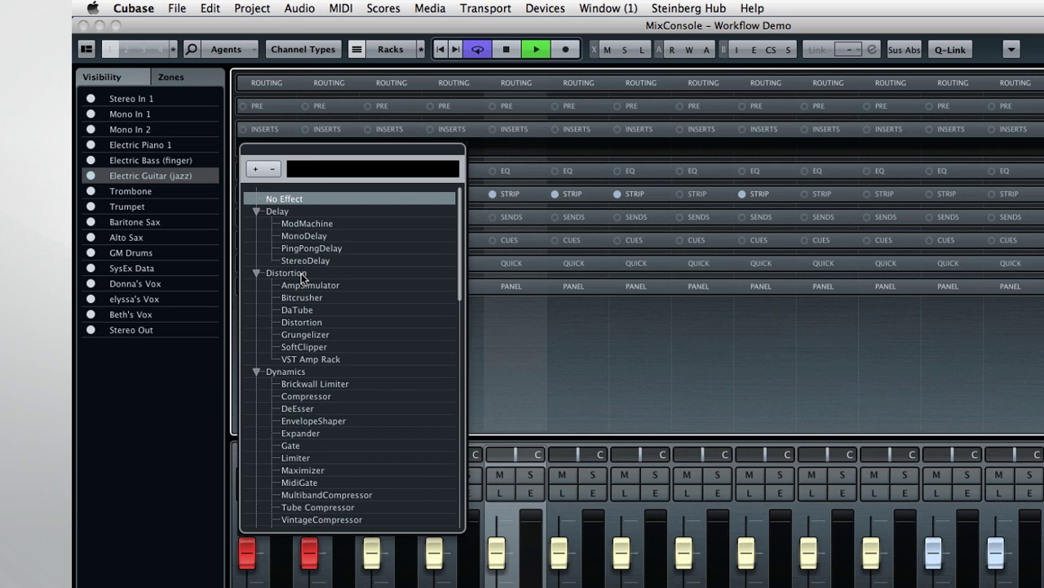
click(302, 171)
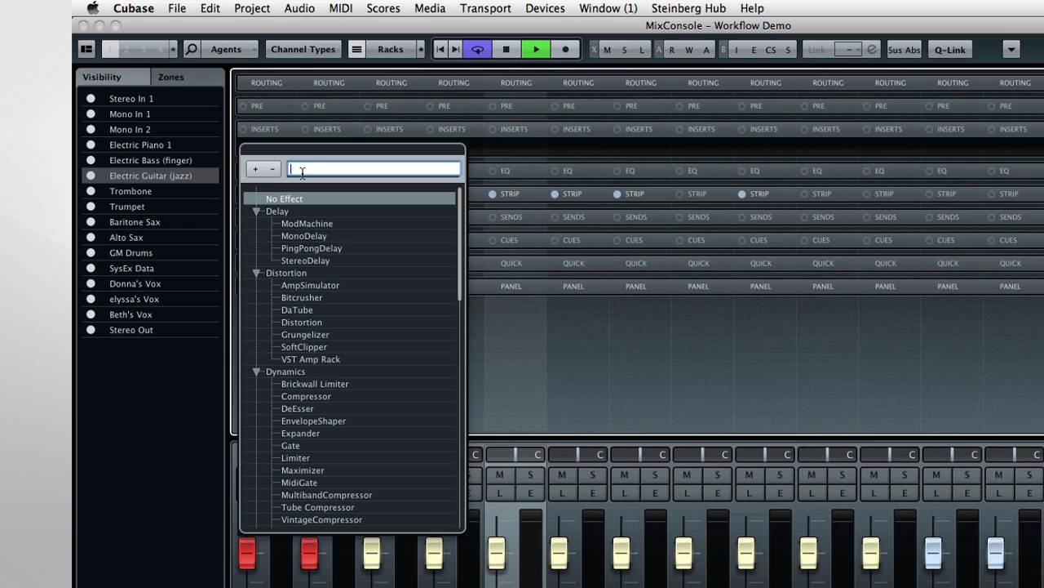
text(DJ)
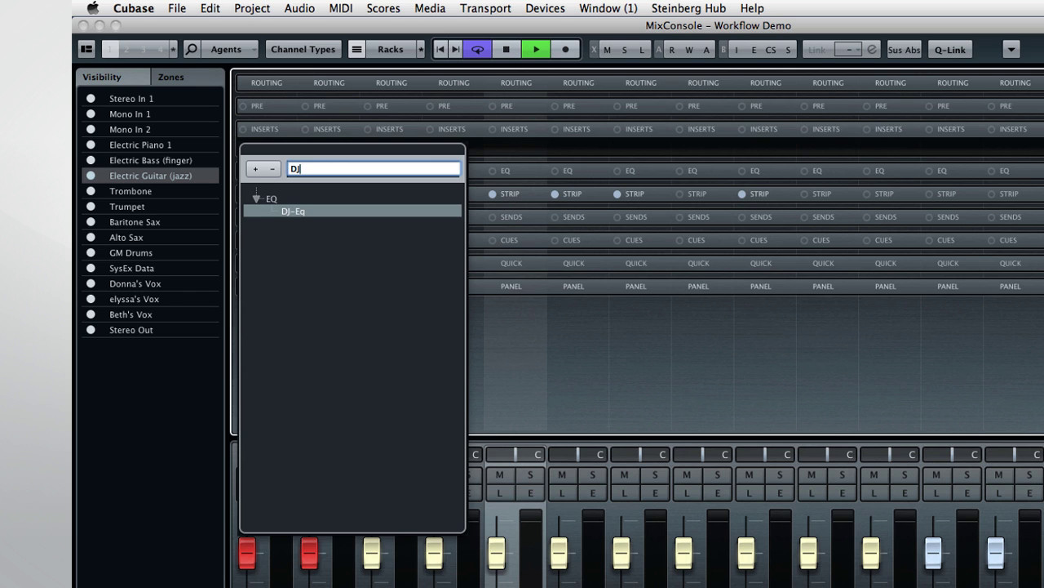
key(Return)
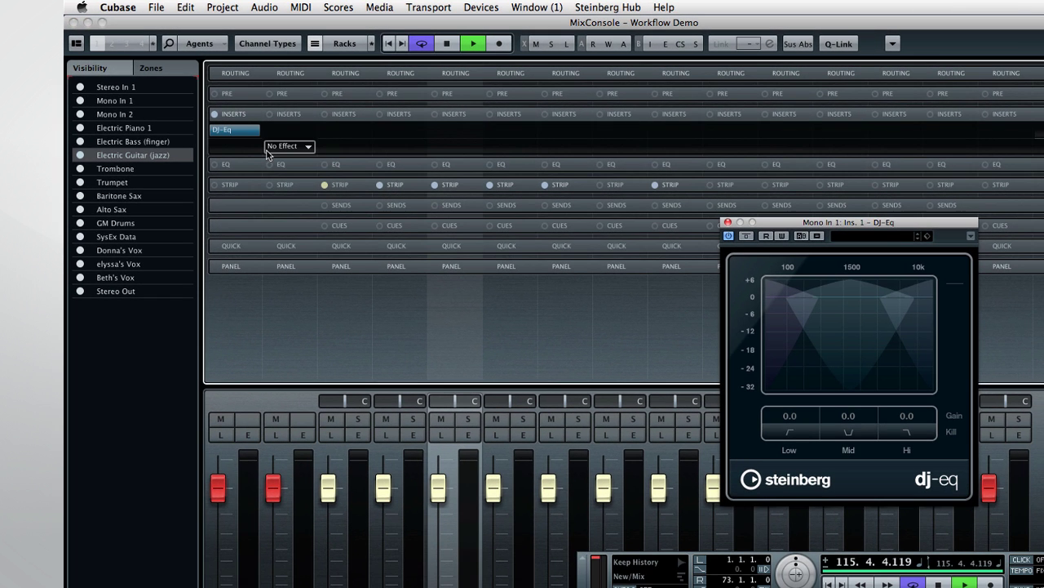
Replace DJ-Eq in Mono In 1's first insert with No Effect.
mouse_move(244, 134)
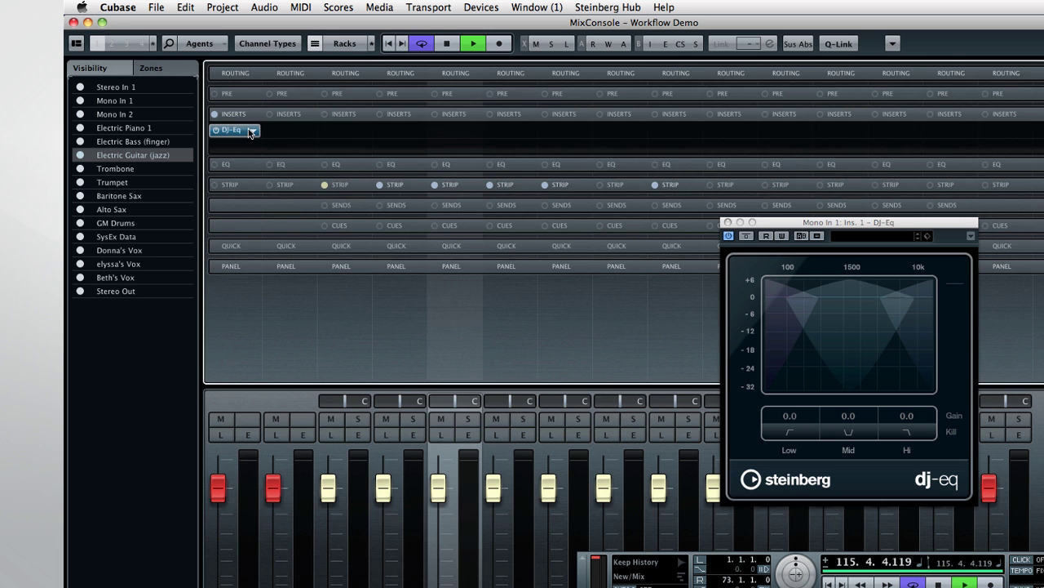
click(249, 133)
click(255, 175)
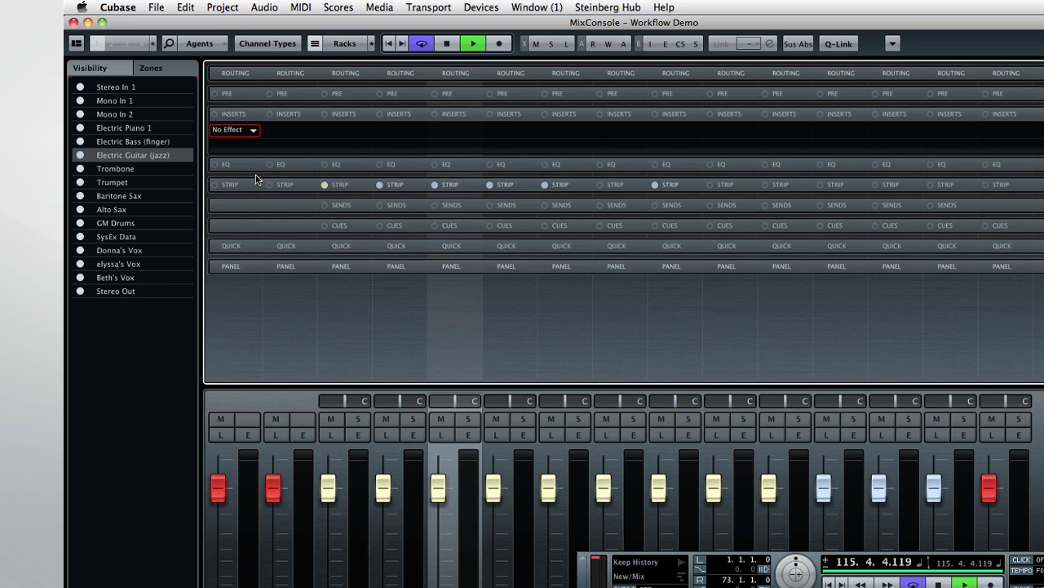
Filter the empty insert's plug-in selector by 'Reverb', then dismiss it without choosing.
click(237, 137)
text(Reverb)
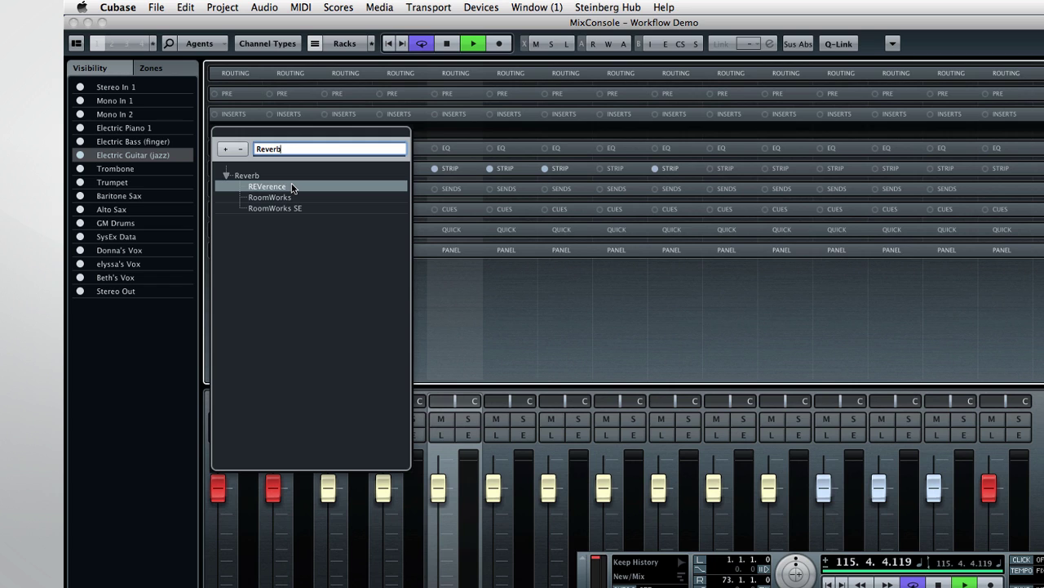
click(130, 339)
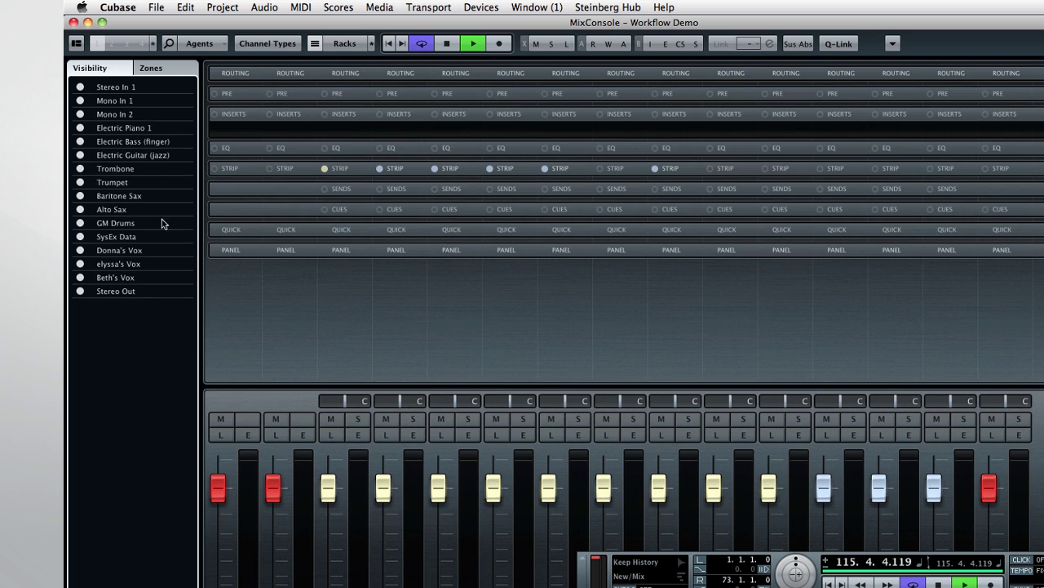
Try channel search filters 'Donna', 'vo' and 'sax', hiding the vocal channels along the way.
click(168, 47)
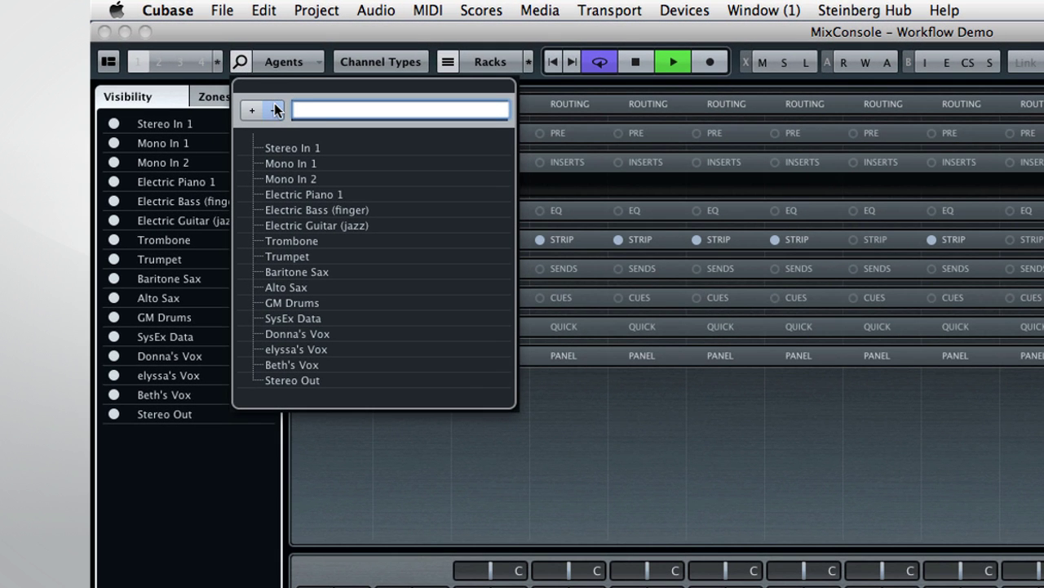
text(Donna)
key(BackSpace)
key(BackSpace)
key(BackSpace)
key(BackSpace)
key(BackSpace)
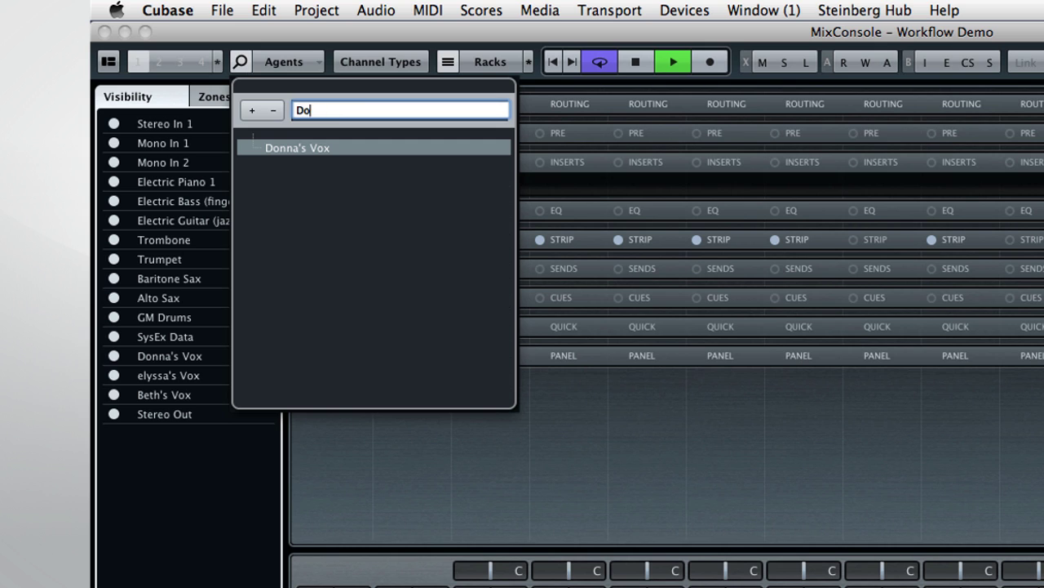
text(vo)
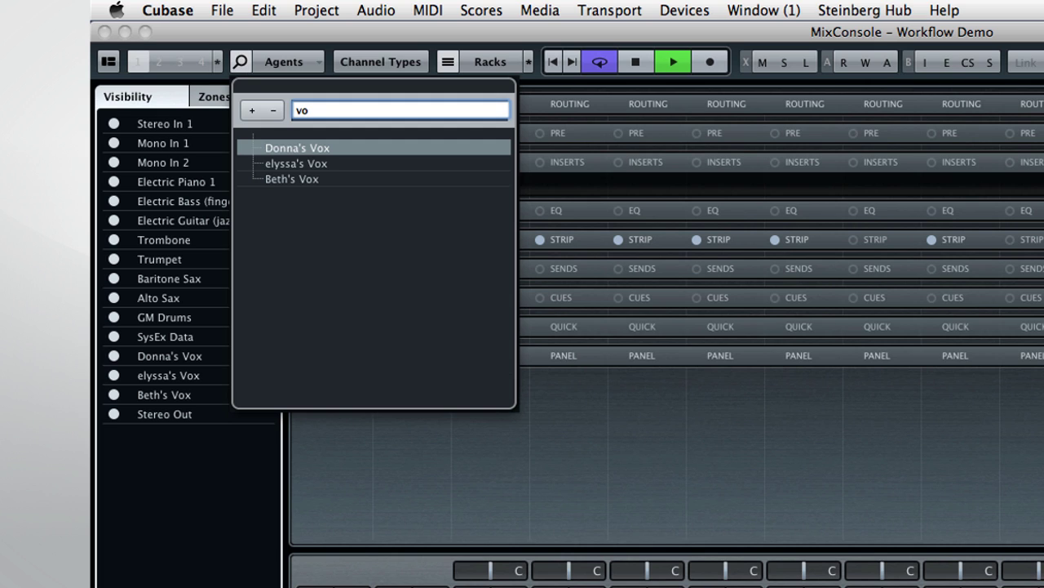
click(273, 110)
text(sax)
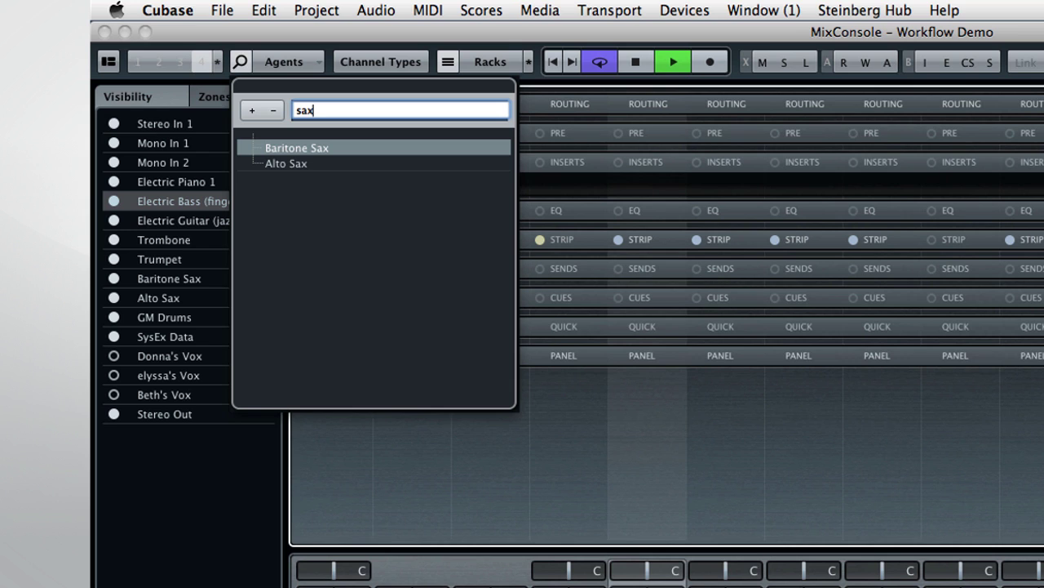
key(BackSpace)
key(BackSpace)
key(BackSpace)
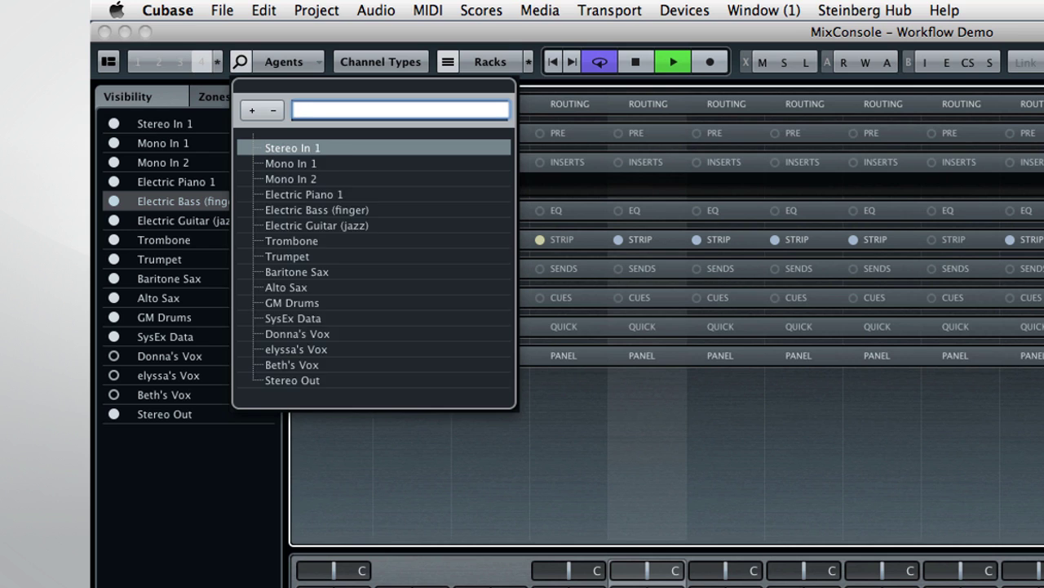
Filter by 'vo' and show each of the three Vox channels, selecting them together.
text(vo)
click(284, 177)
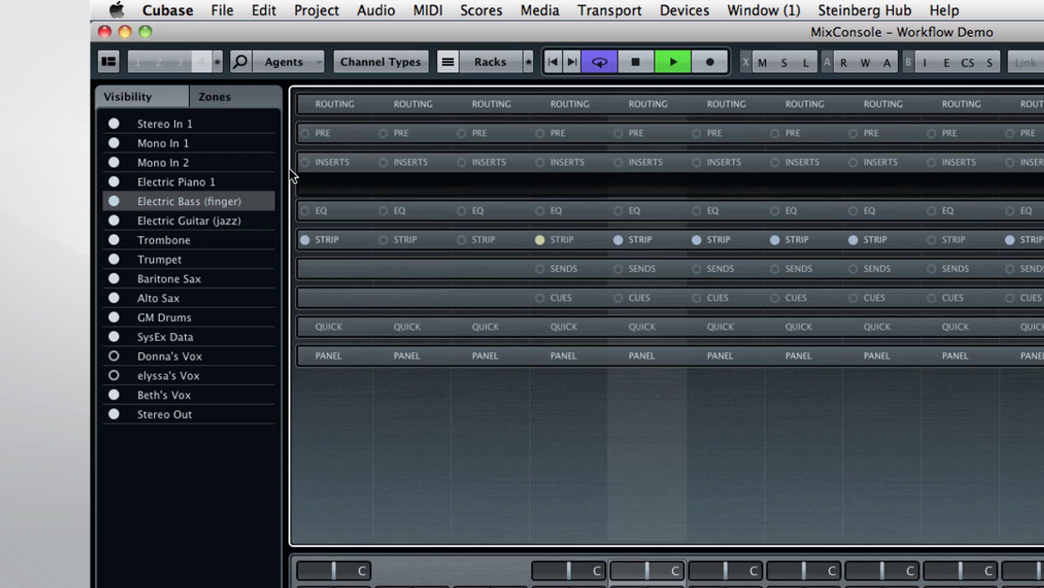
click(240, 61)
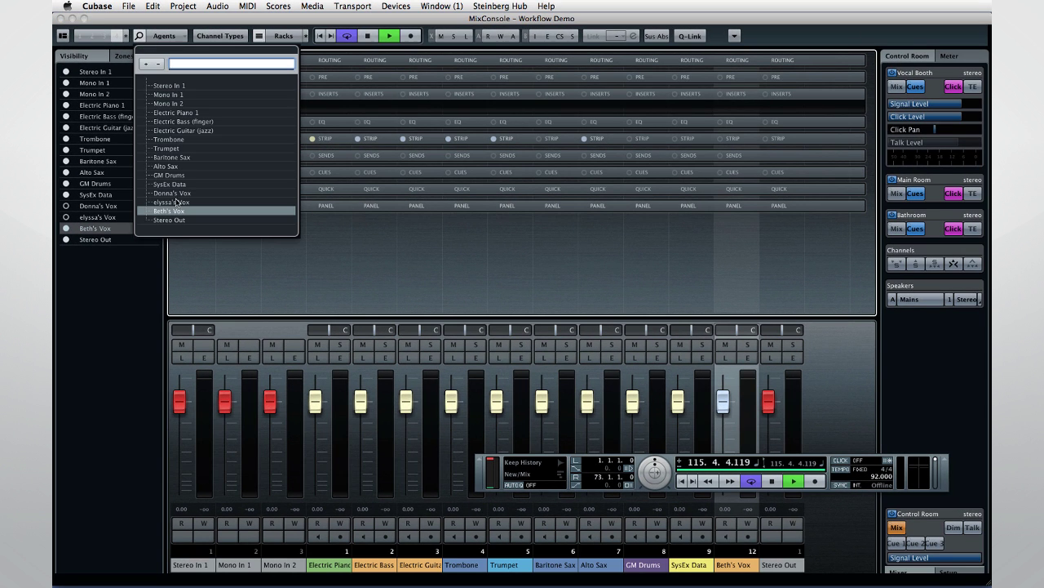
click(177, 202)
click(143, 37)
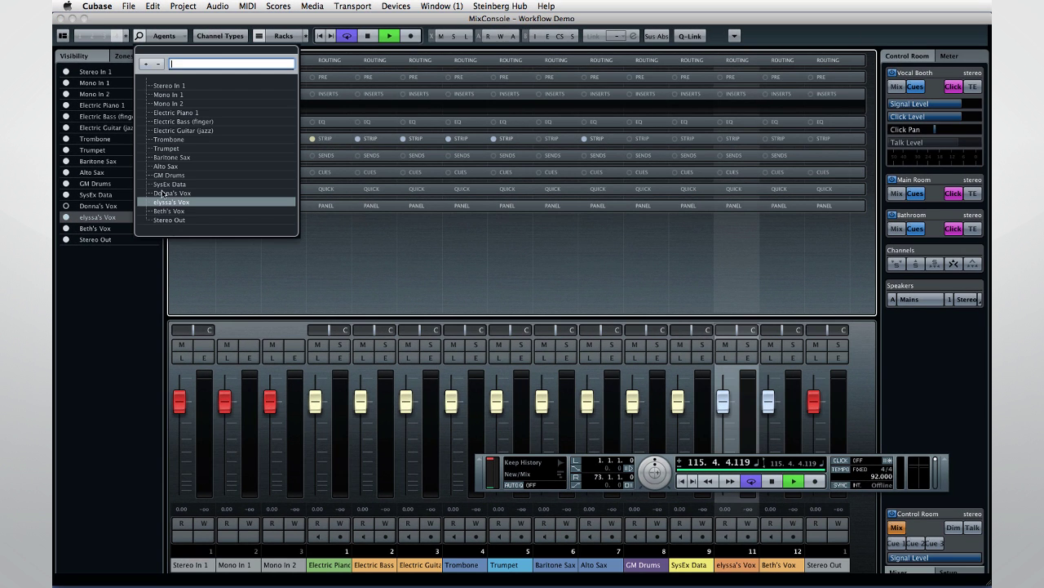
click(177, 194)
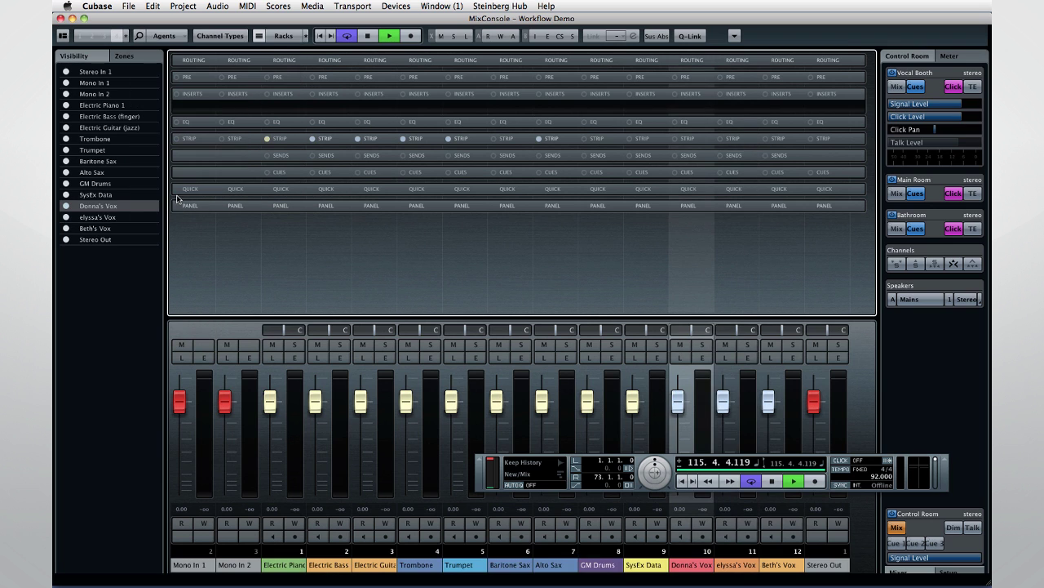
shift+click(128, 232)
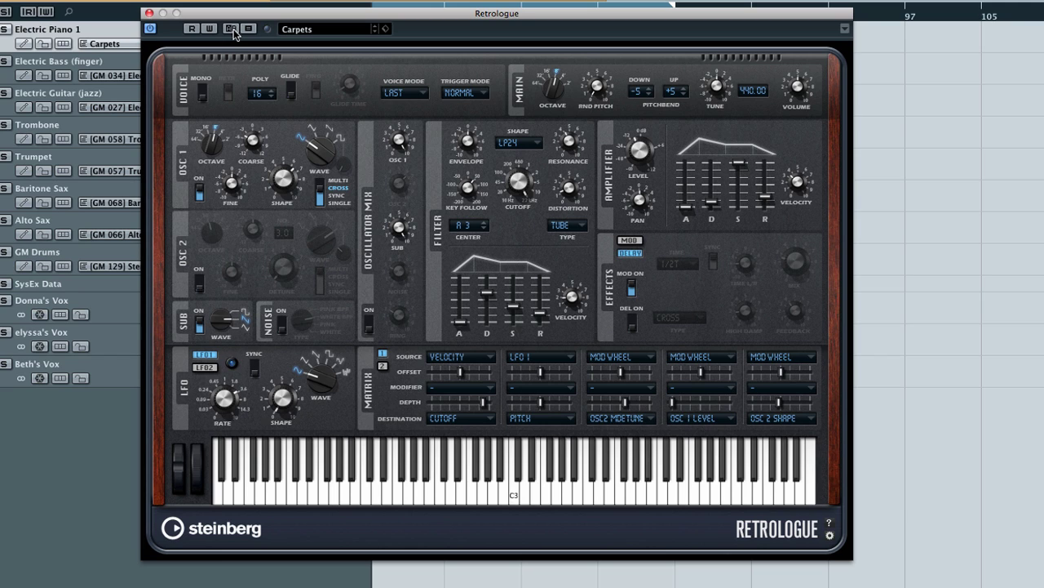
Close the Retrologue editor to return to the MixConsole and bring up a channel send's options.
click(232, 29)
click(232, 29)
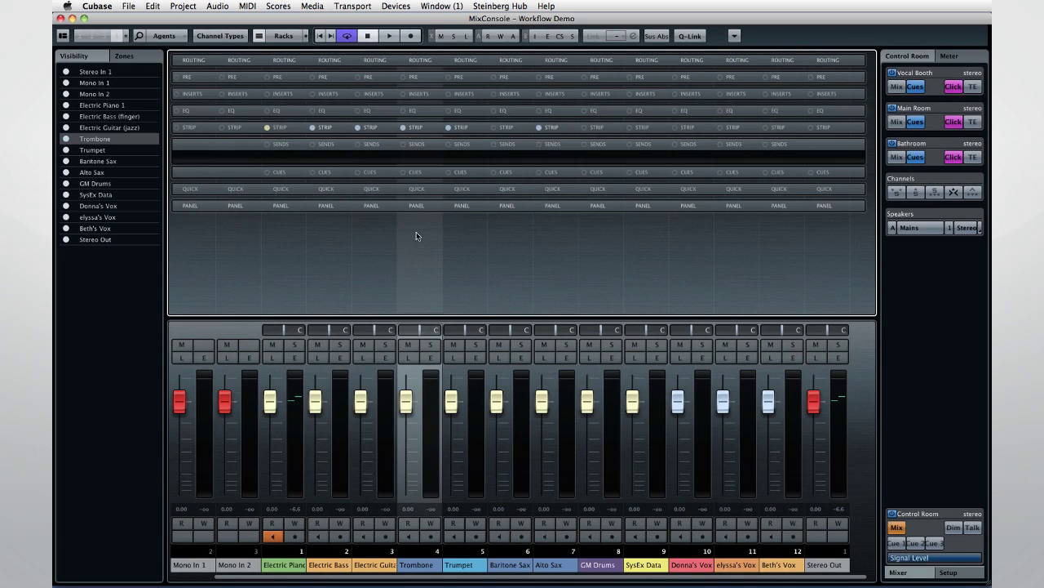
right_click(403, 159)
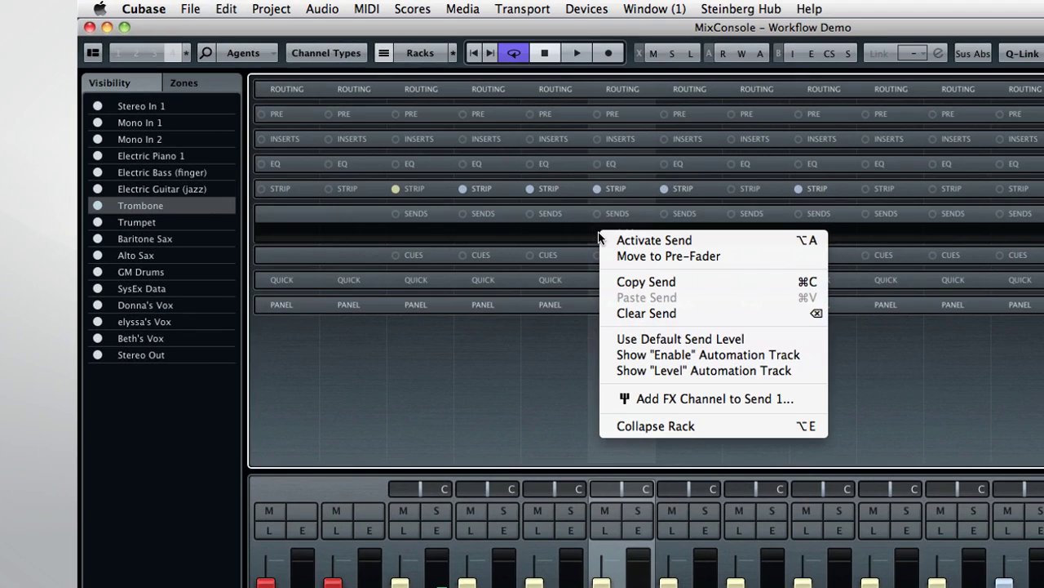
Add a stereo RoomWorks FX channel fed from the Trombone's Send 1.
click(762, 398)
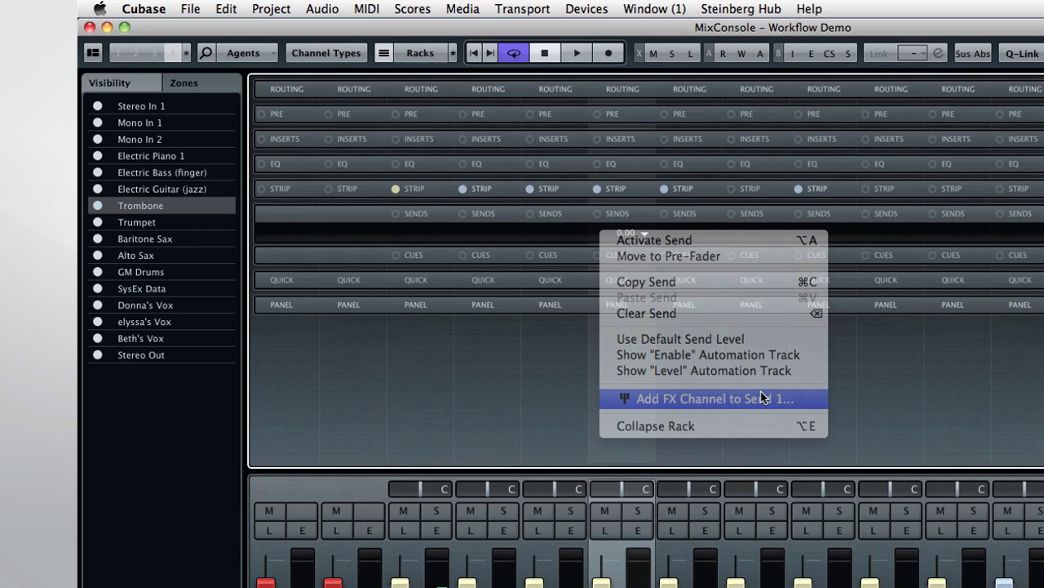
click(616, 263)
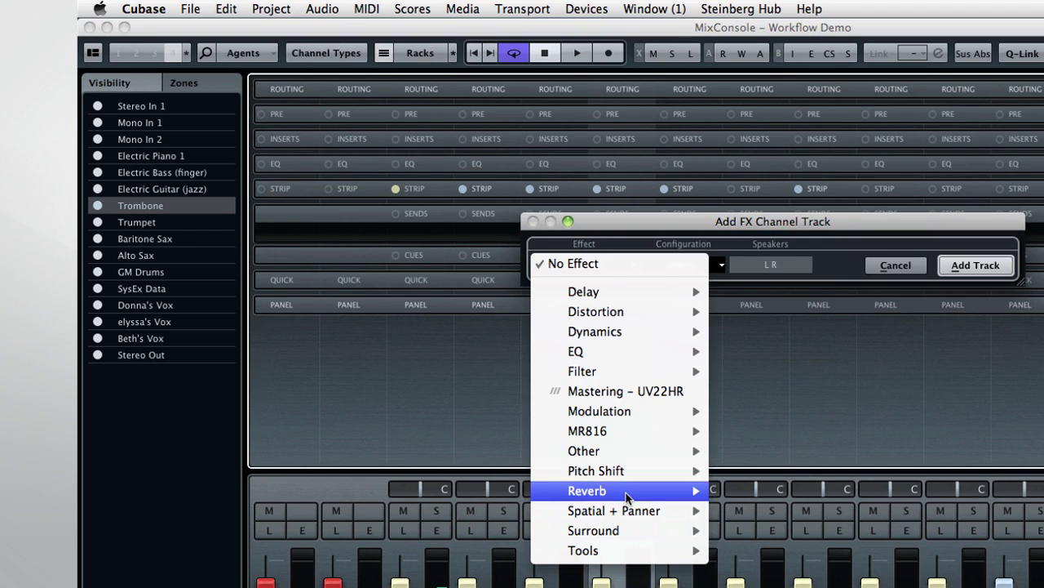
mouse_move(630, 495)
click(767, 510)
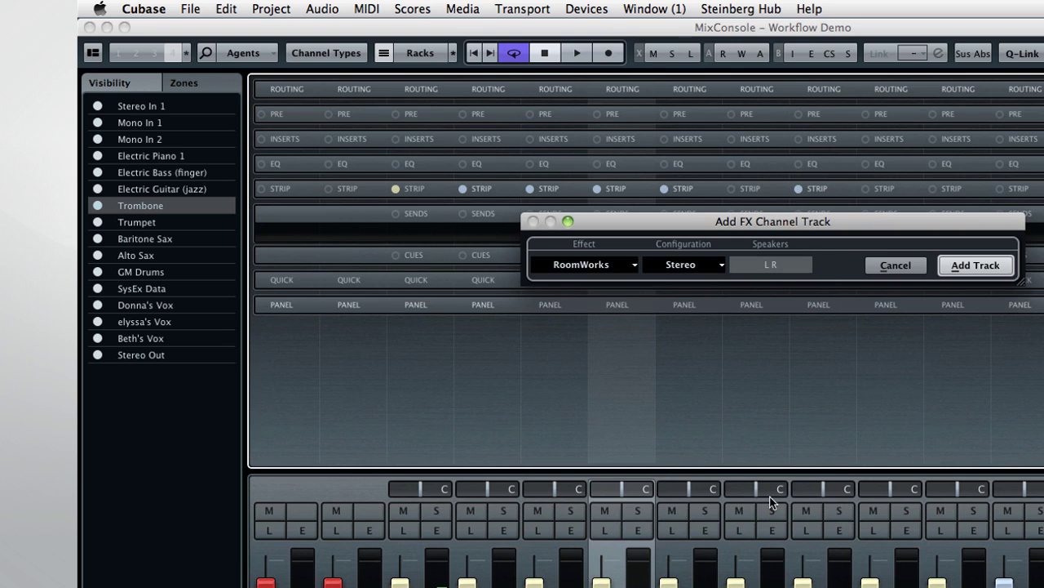
click(975, 265)
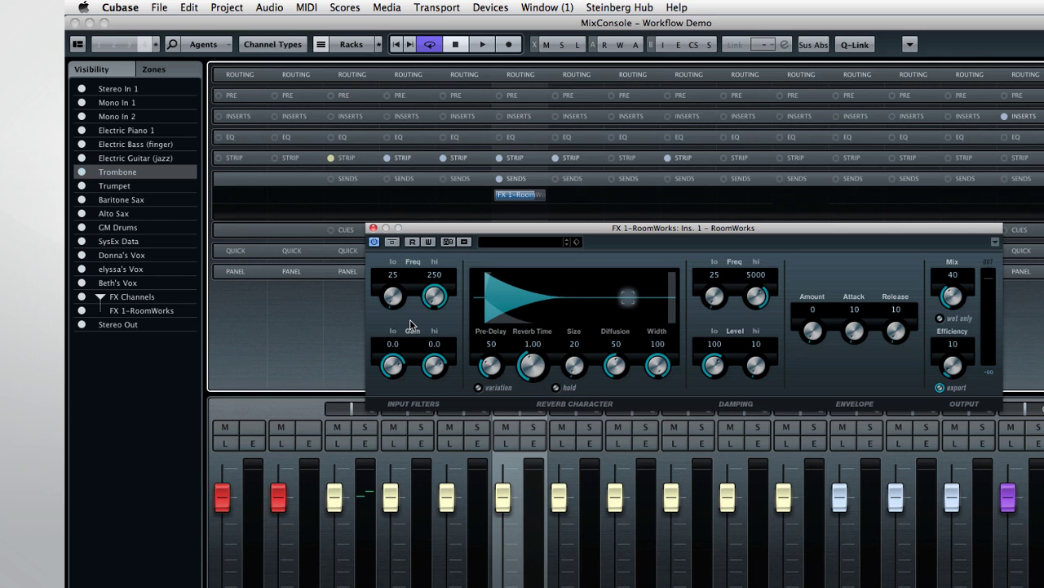
Move the RoomWorks plug-in to a post-fader insert slot.
right_click(410, 324)
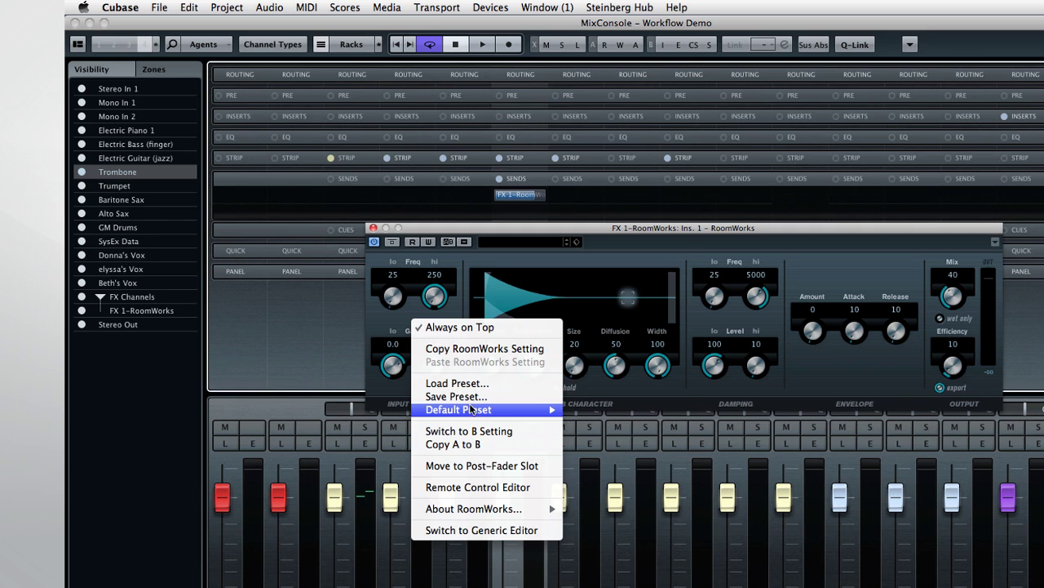
mouse_move(475, 410)
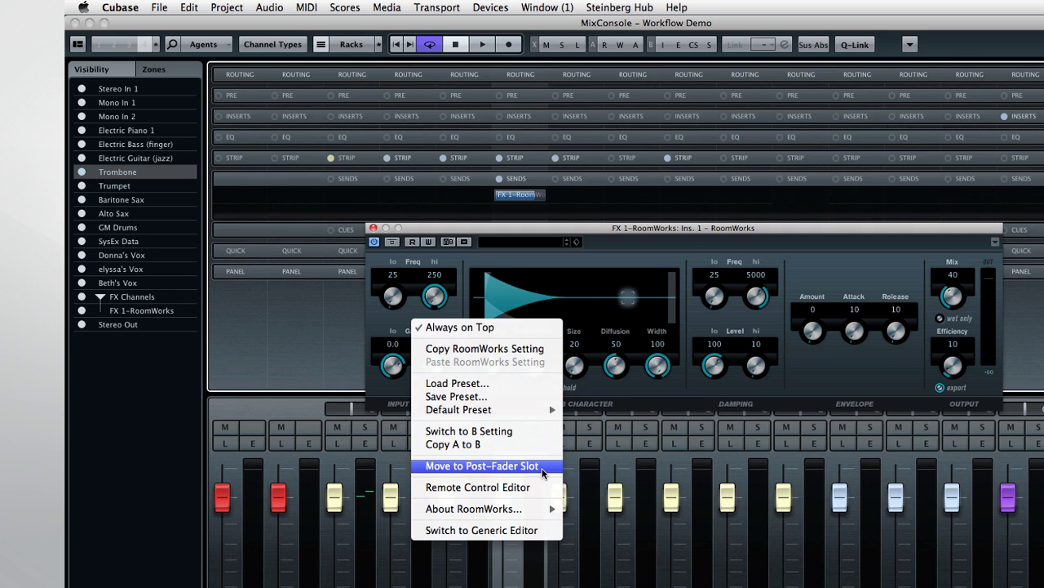
click(543, 466)
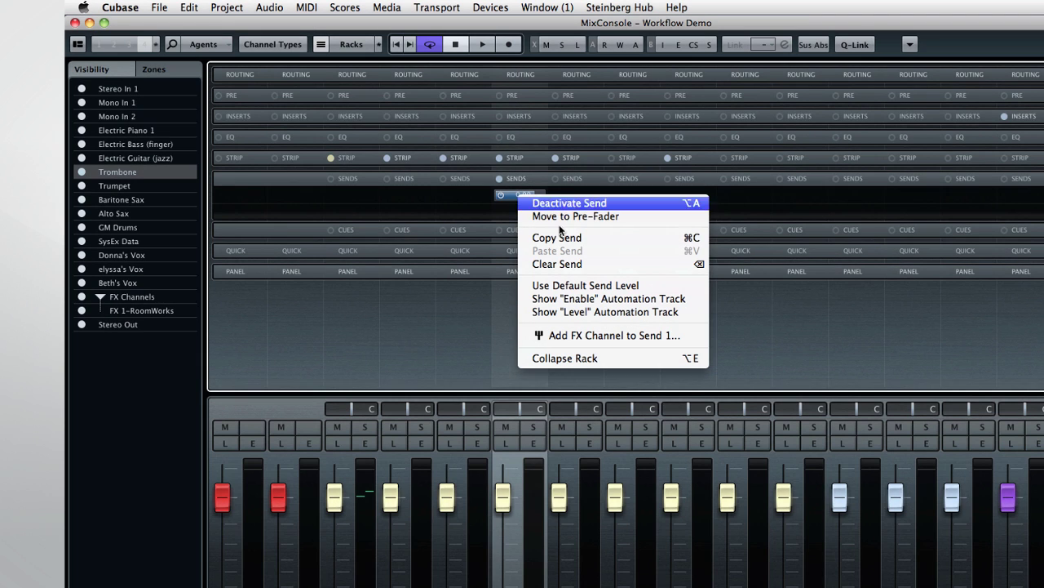
Copy the Trombone's RoomWorks send and paste it onto the next channel, Baritone Sax, Alto Sax, GM Drums and SysEx Data.
click(560, 237)
right_click(572, 198)
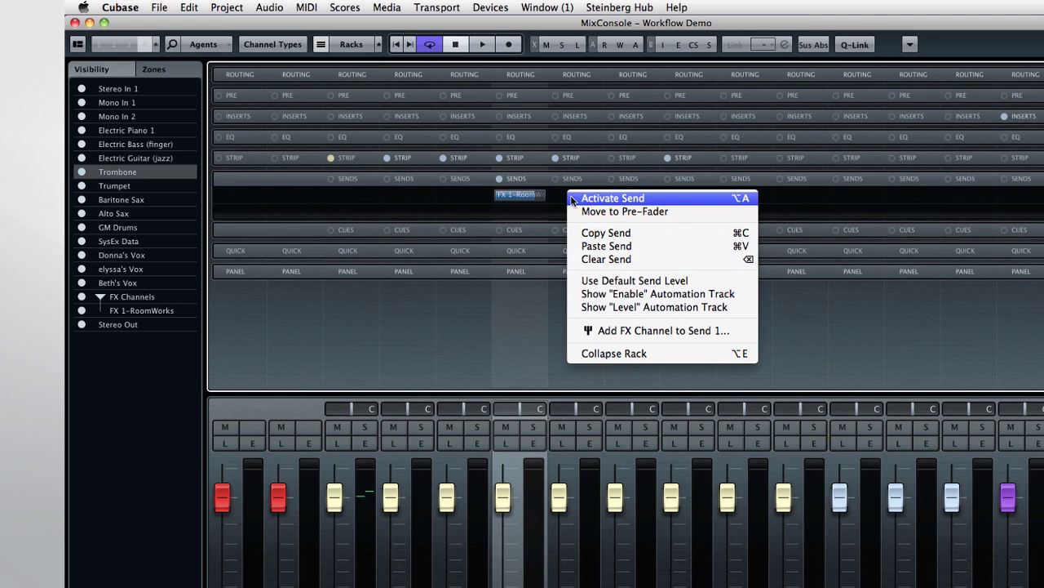
click(597, 244)
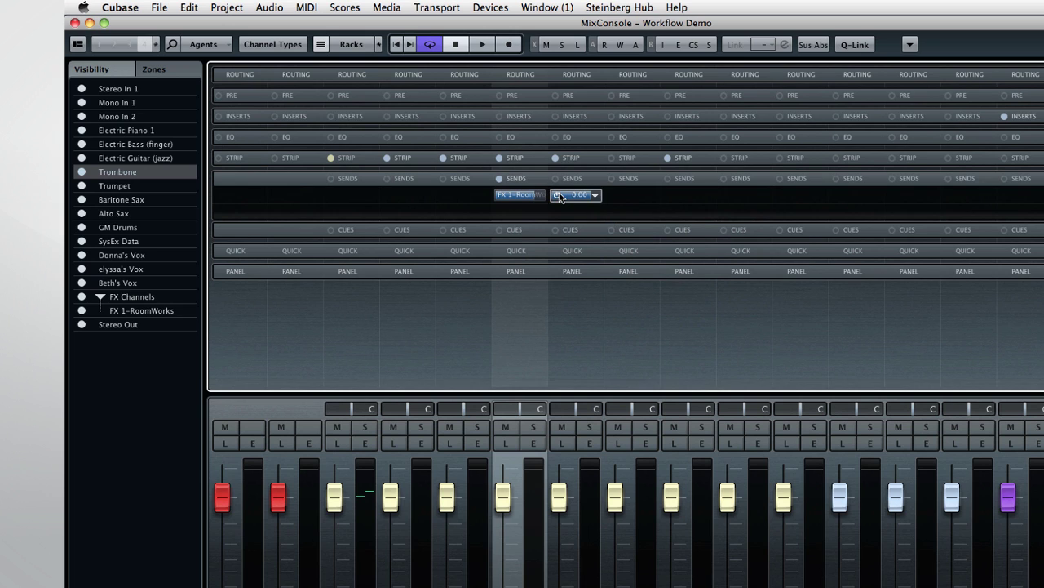
key(Right)
key(Right)
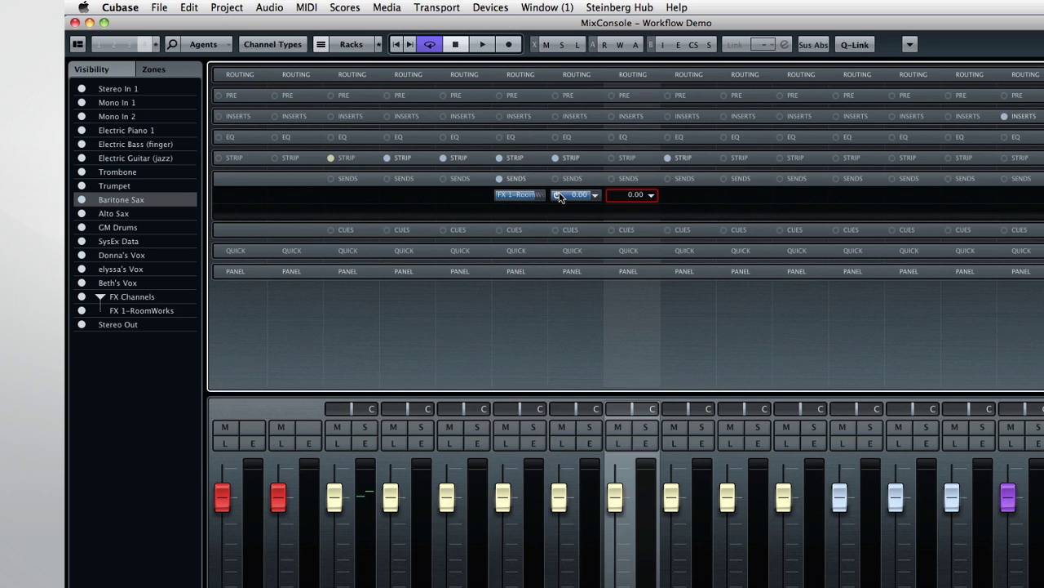
key(super+v)
key(Right)
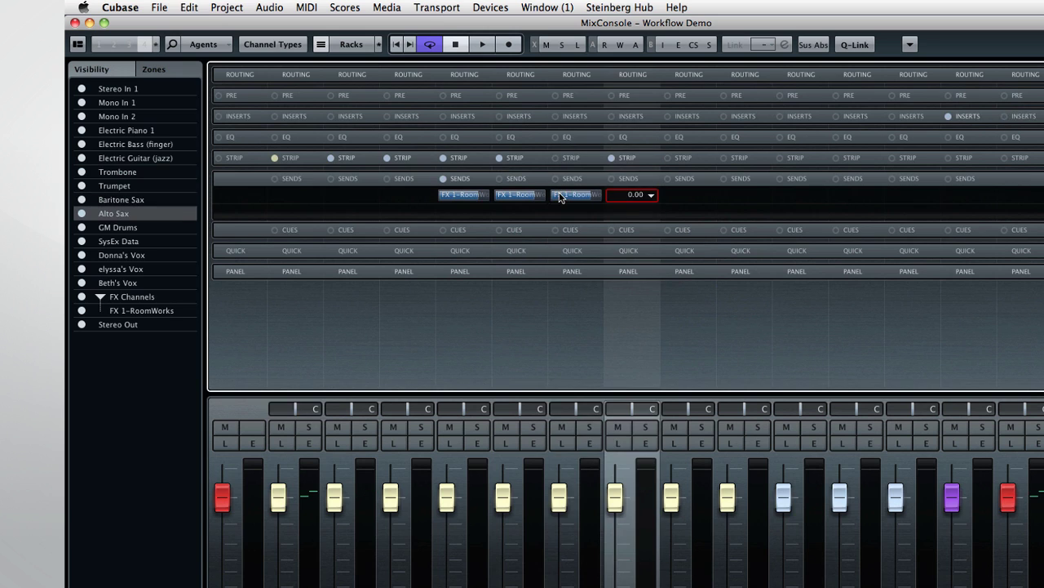
key(super+v)
key(Right)
key(super+v)
key(Right)
key(super+v)
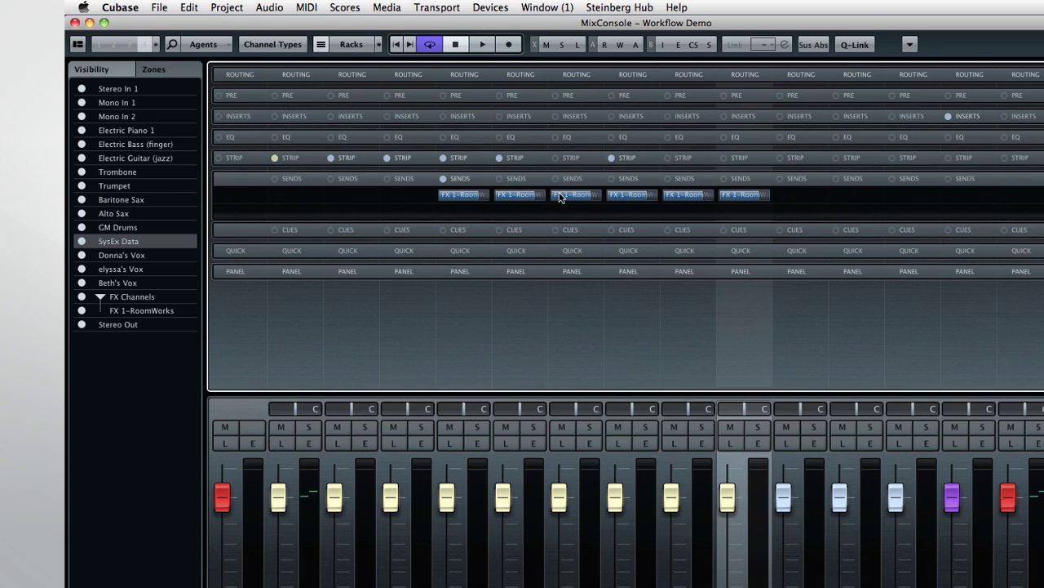
Show the High Freq automation track from the RoomWorks editor.
click(726, 195)
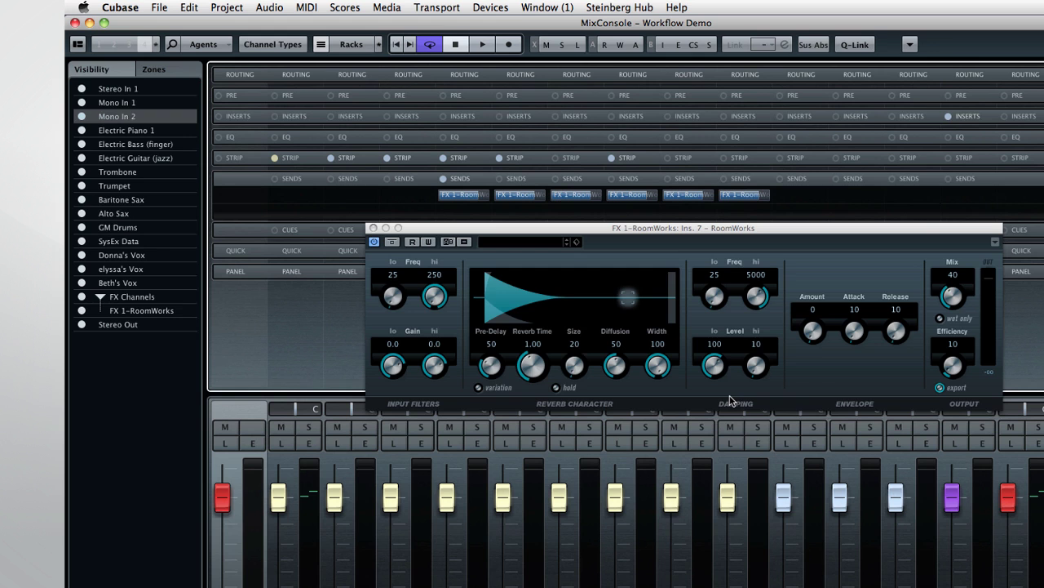
right_click(756, 299)
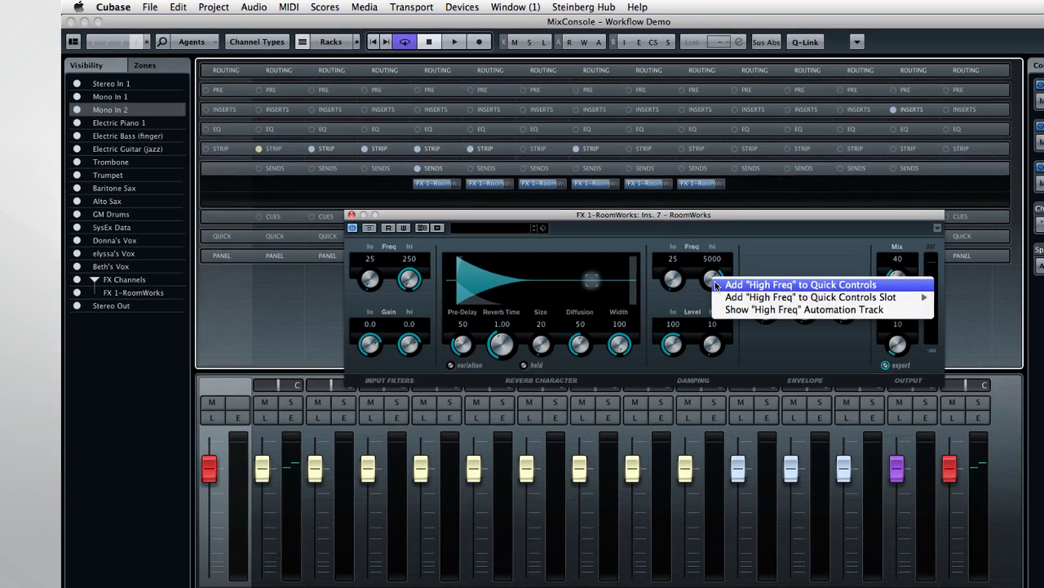
mouse_move(873, 315)
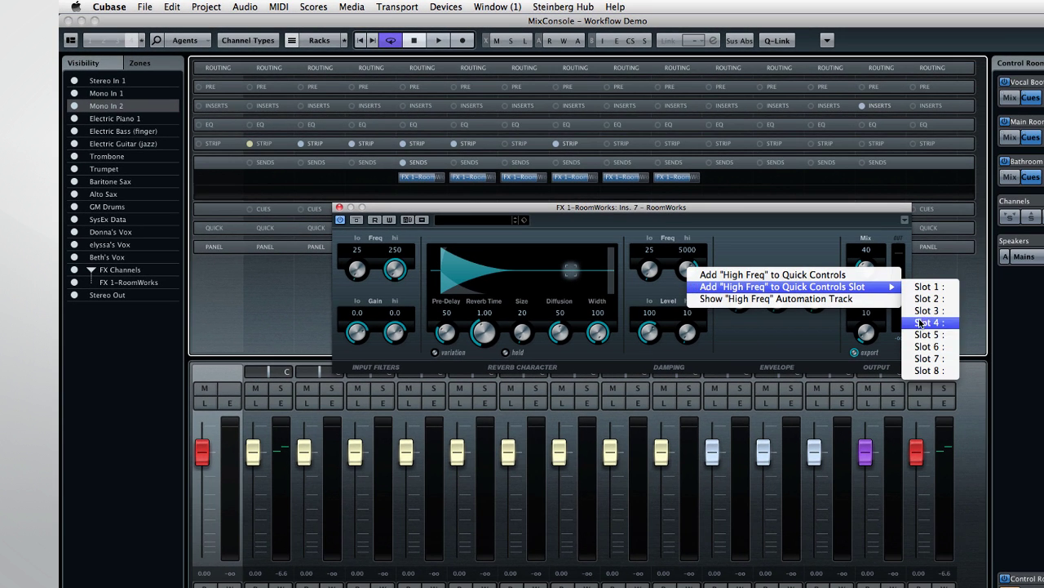
click(887, 303)
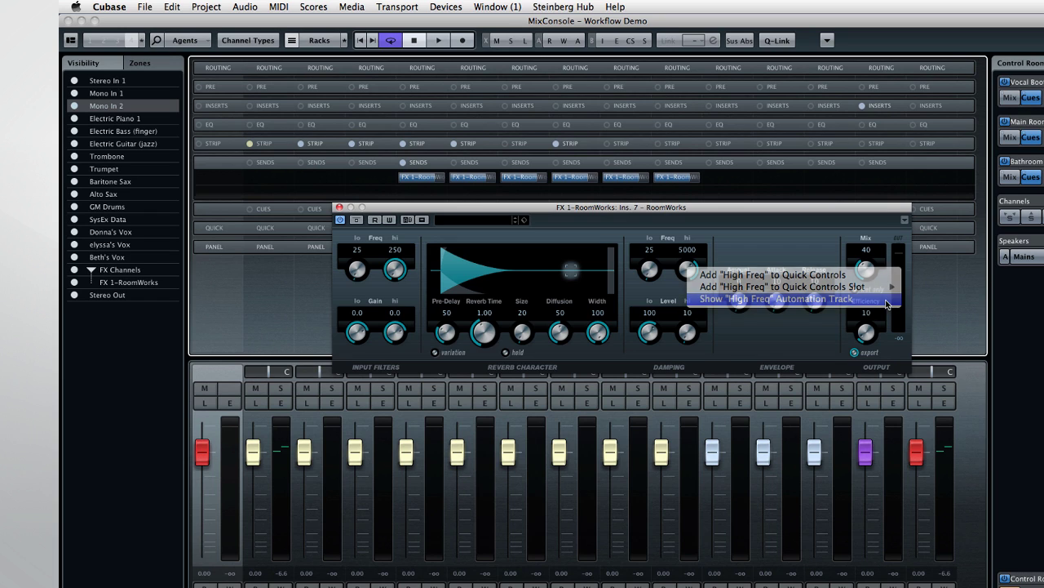
Close RoomWorks, open FX 1-RoomWorks channel settings and its RoomWorks insert editor.
click(339, 207)
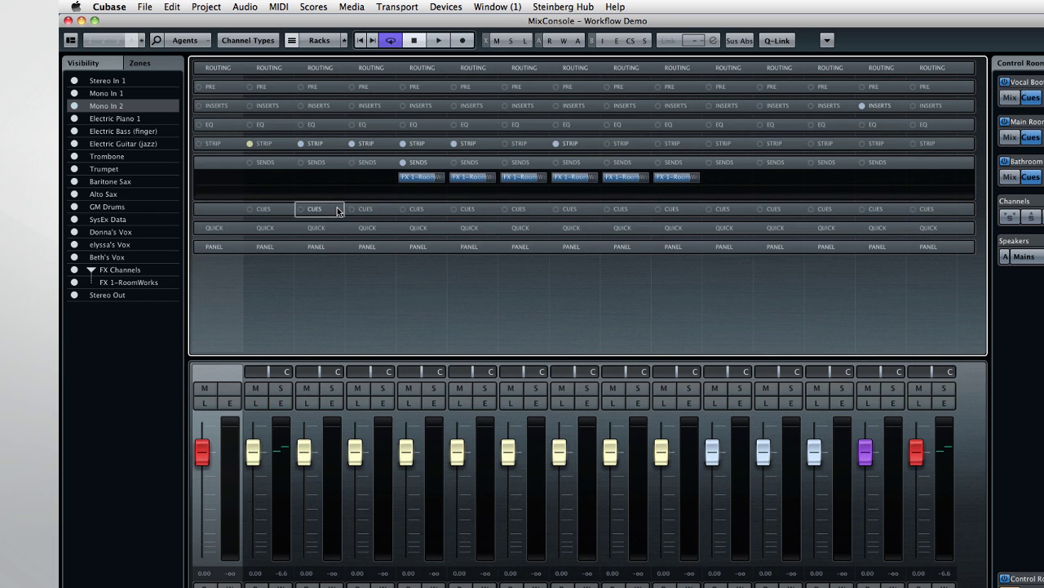
click(419, 179)
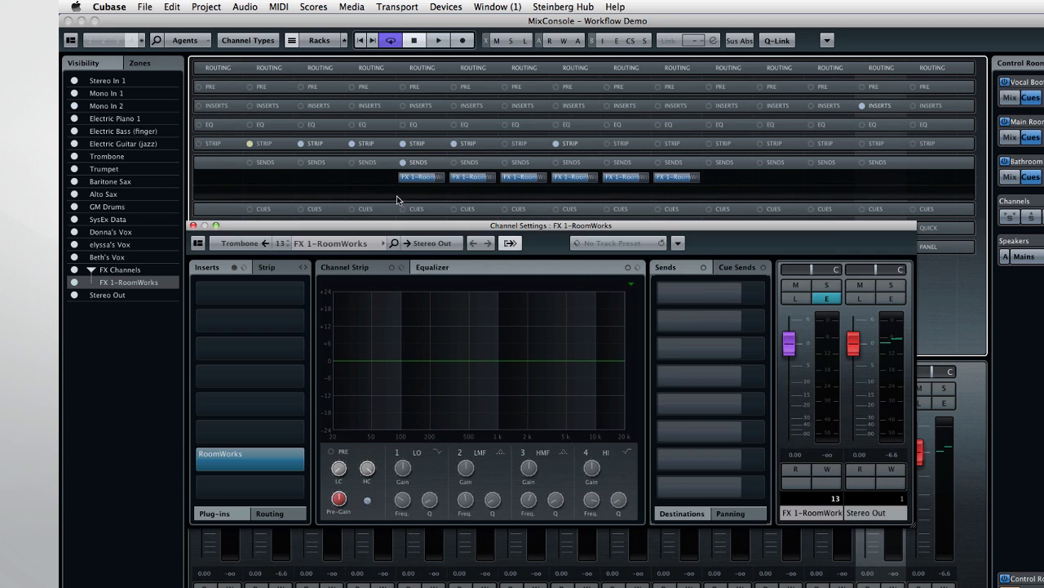
click(265, 460)
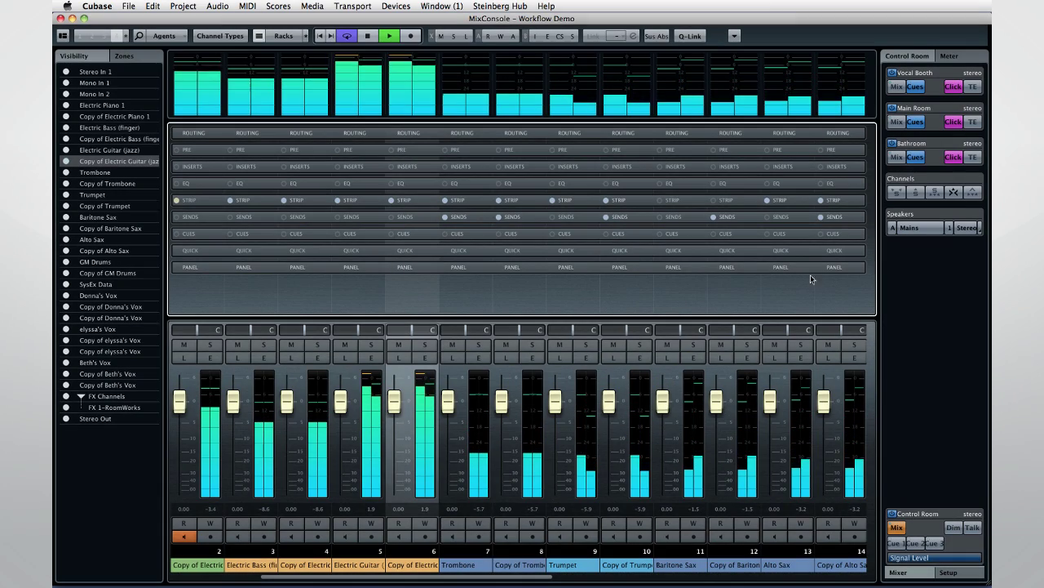
Show the master meter in the right zone and switch it to Loudness.
click(949, 56)
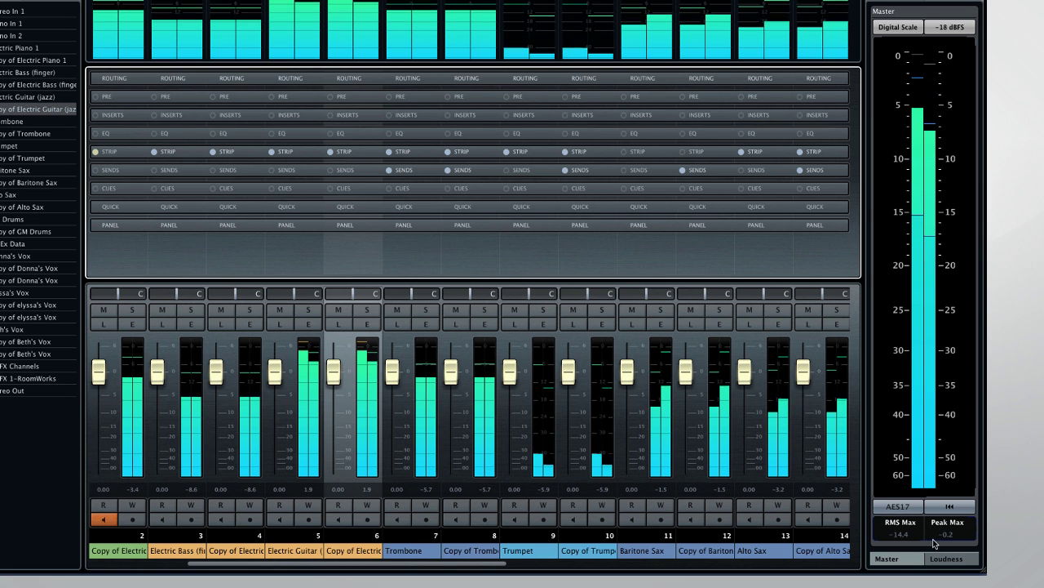
click(943, 559)
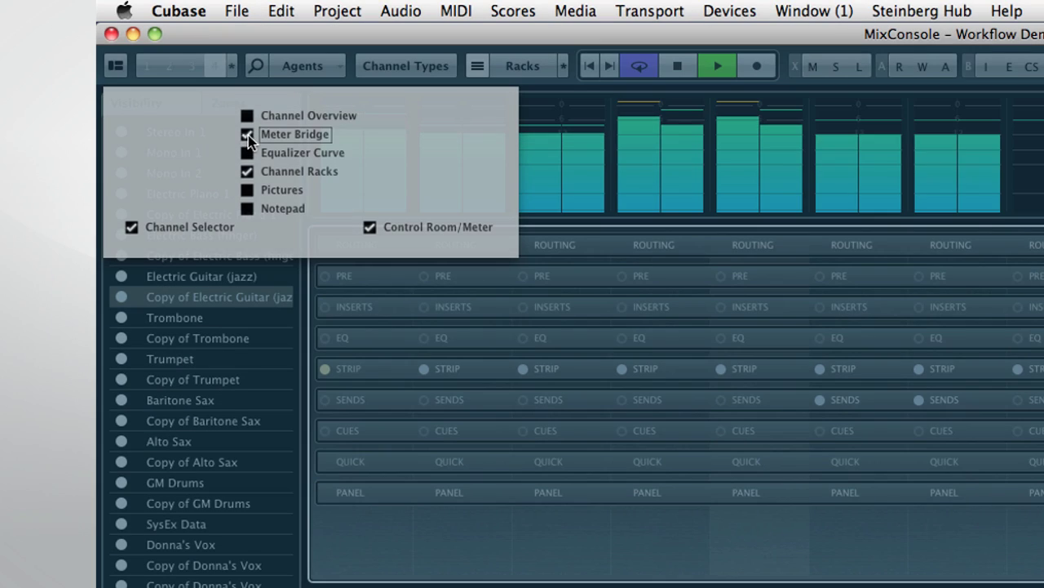
Hide the Meter Bridge and show the Channel Overview strip above the MixConsole racks.
click(248, 135)
click(249, 115)
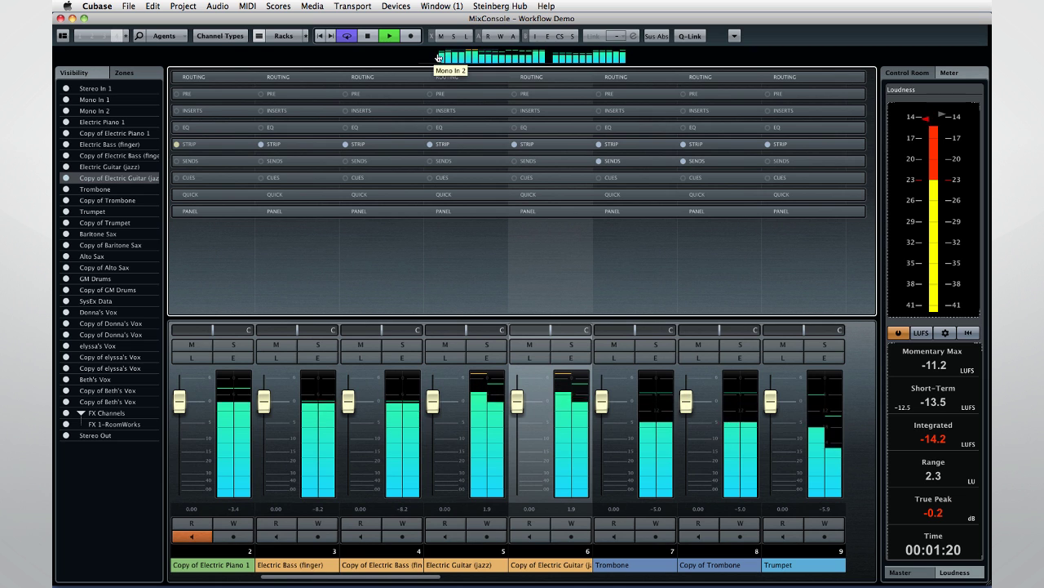
Scroll the mixer to start at Electric Bass, then bring up the meter position options.
click(526, 57)
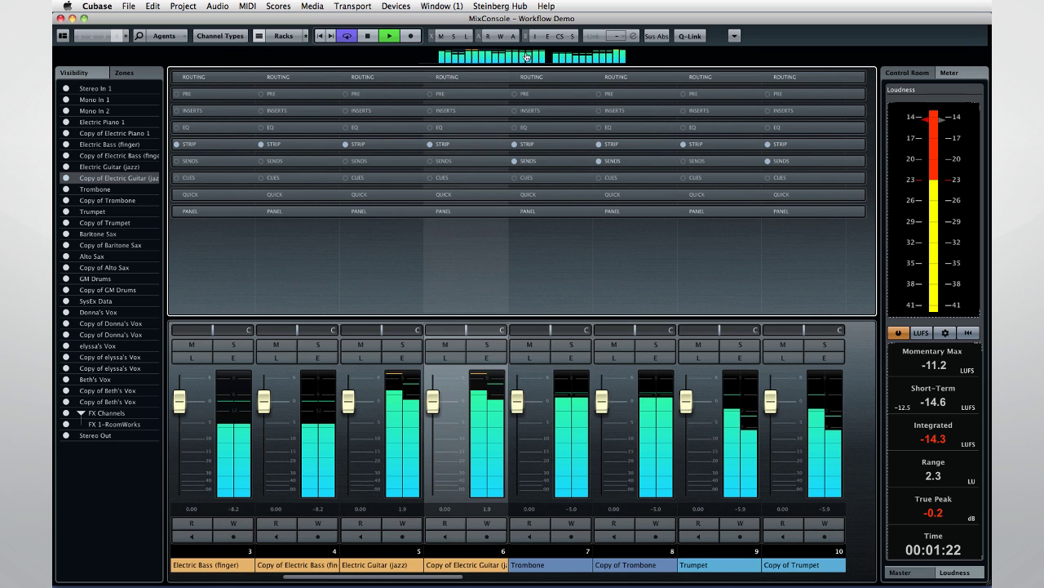
drag(526, 57, 588, 57)
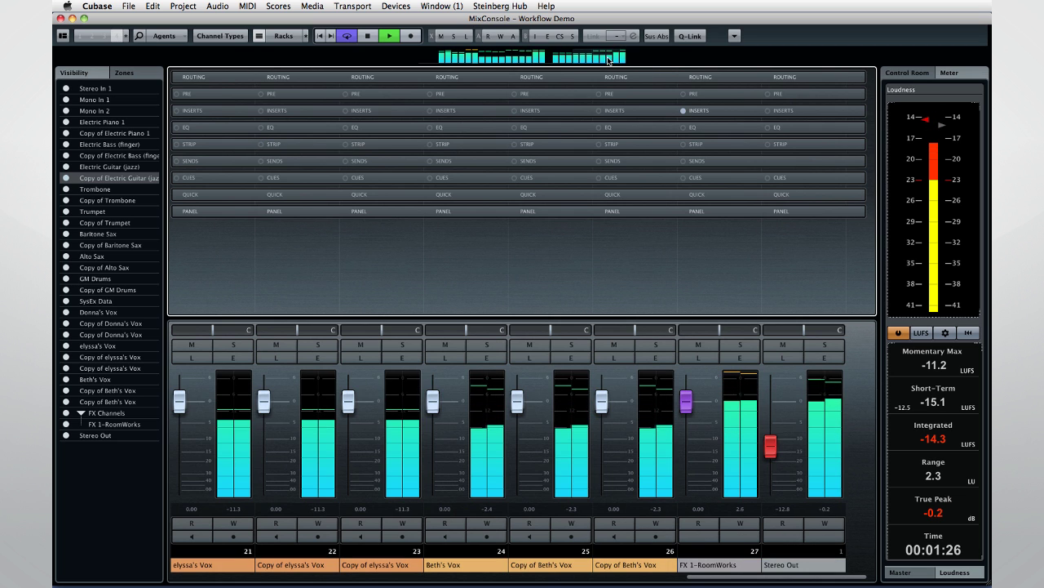
right_click(488, 59)
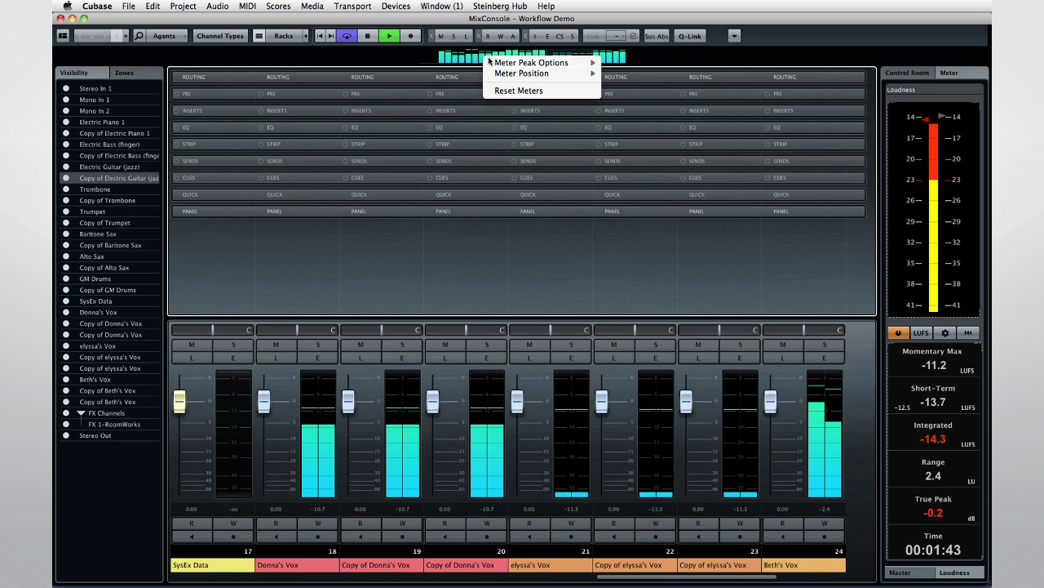
mouse_move(494, 63)
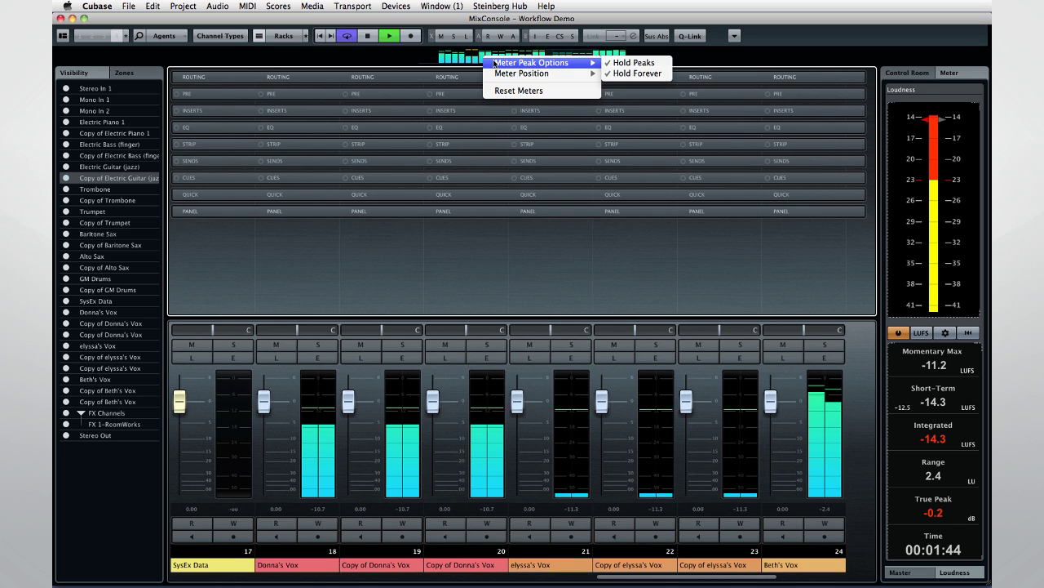